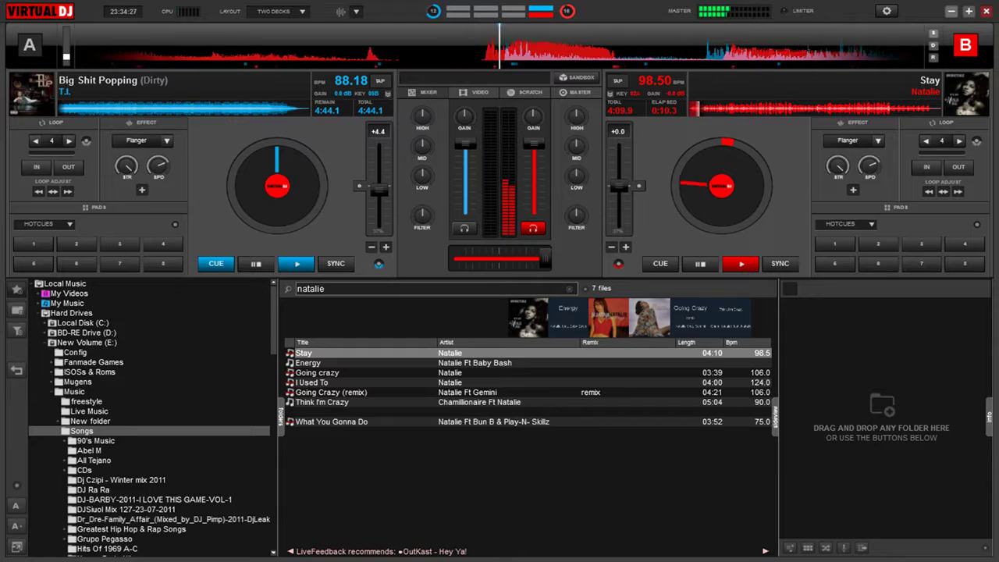
left_click(311, 289)
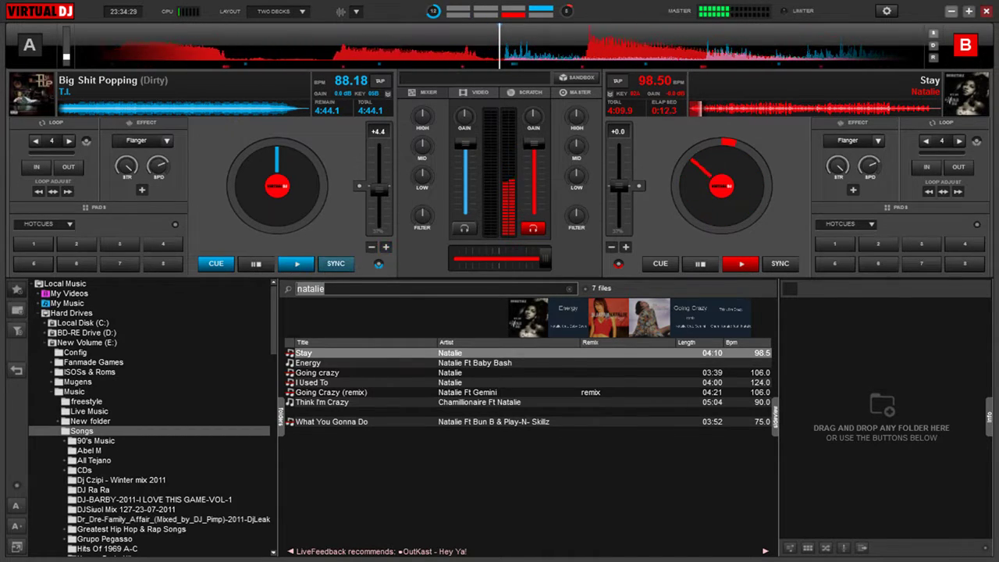
type("4")
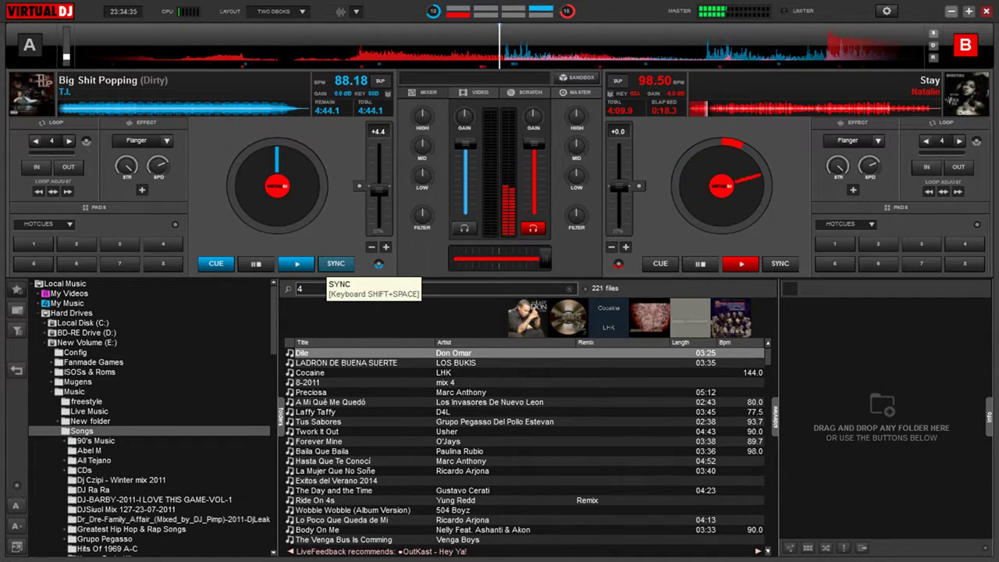
key("BackSpace")
type("natalie")
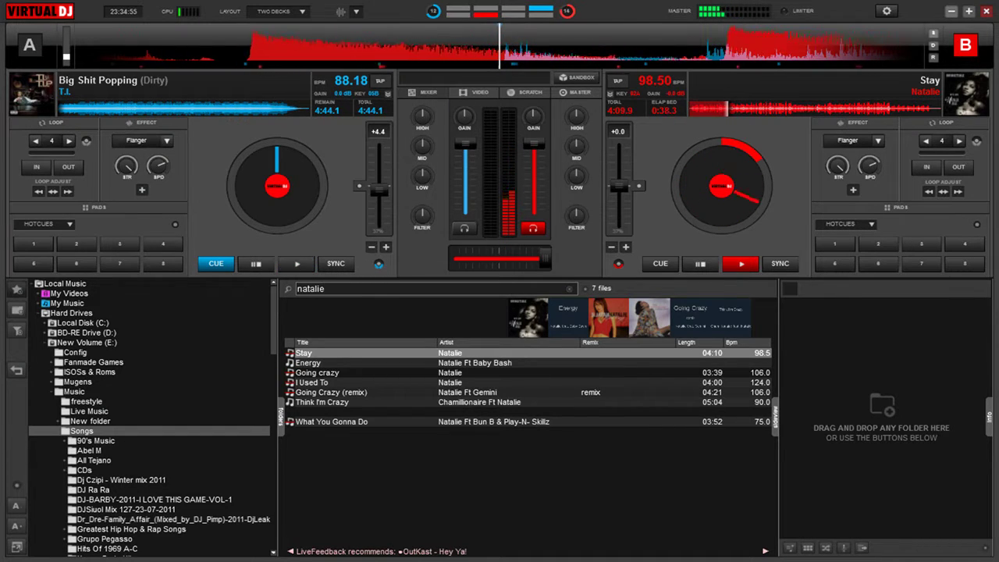
Step: Load Natalie's "Going Crazy (remix)" onto deck A and start it playing with the crossfader moved to about the centre
double_click(331, 392)
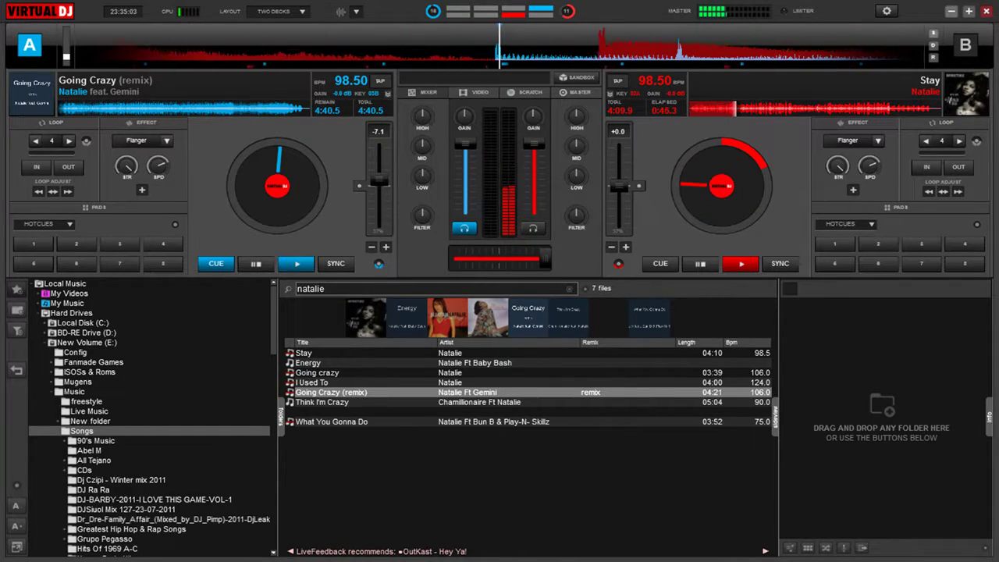
left_click_drag(536, 258, 509, 258)
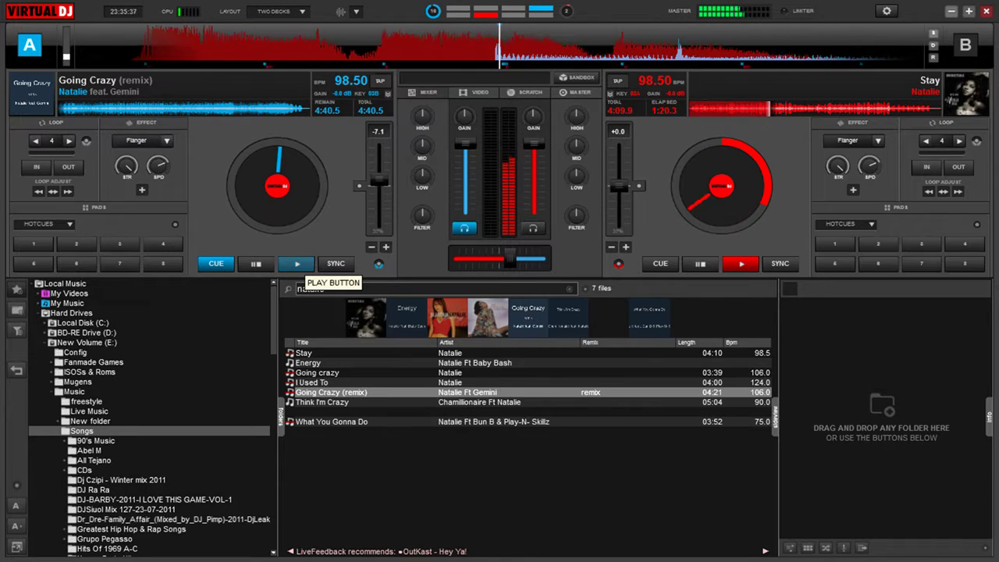
left_click(297, 264)
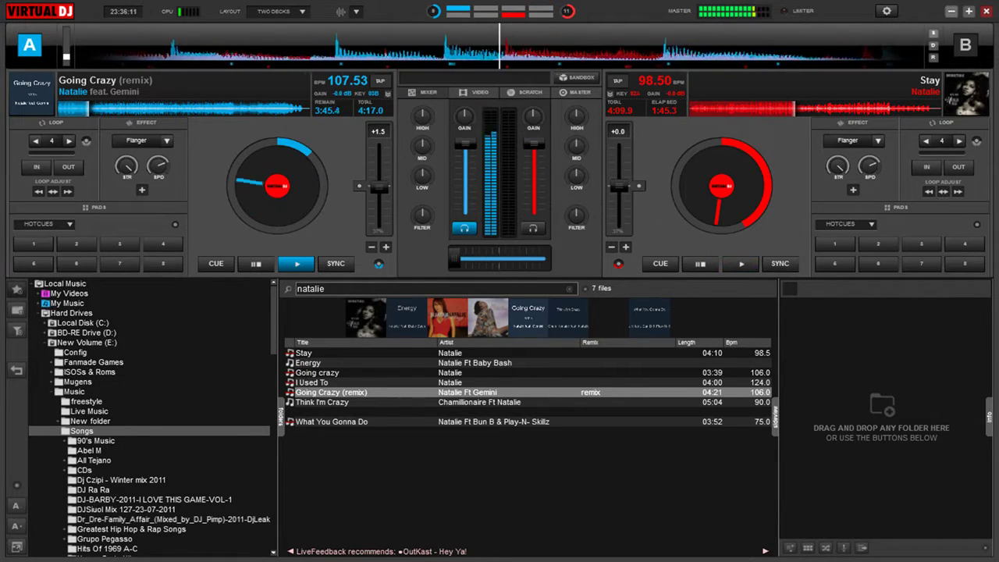
Step: Search the library for "4 bl" and load "Whats Going On" by 4 Non-Blondes onto deck B
left_click(310, 289)
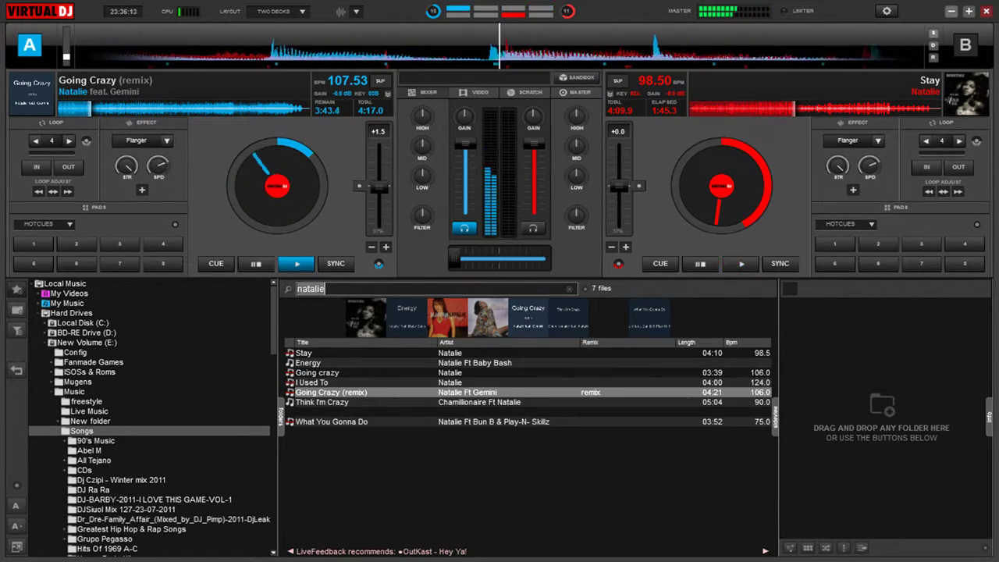
type("4 c")
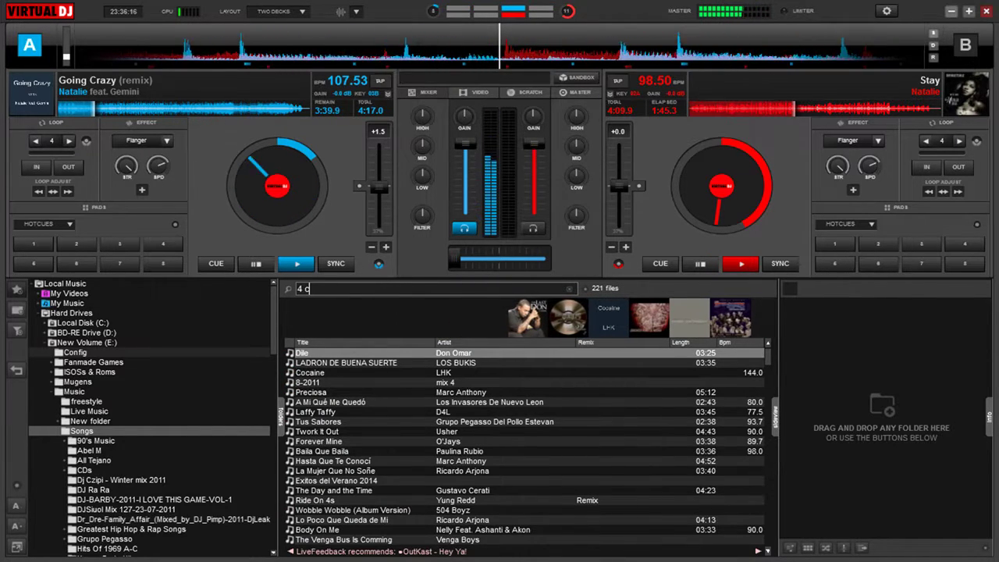
key("BackSpace")
type("bl")
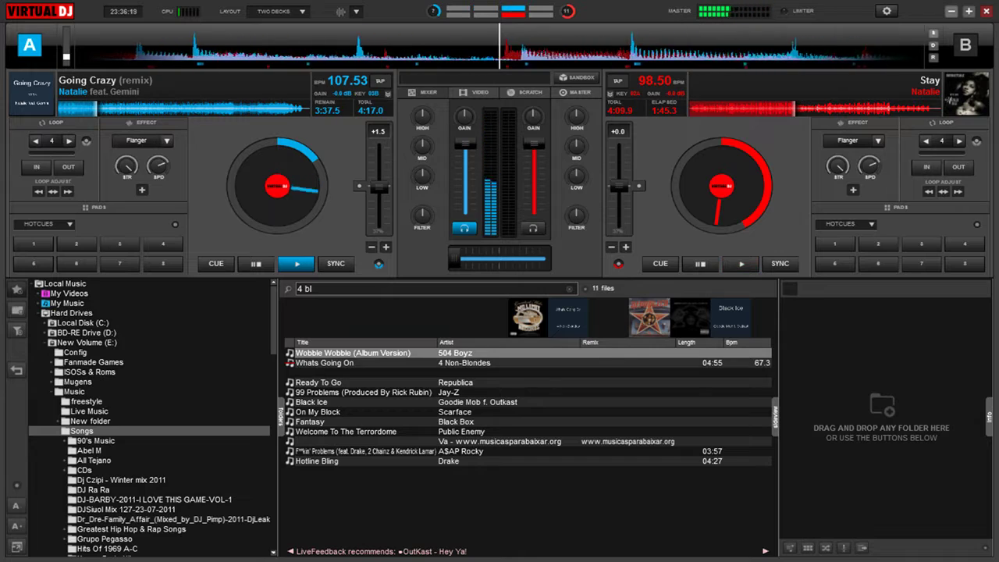
double_click(324, 363)
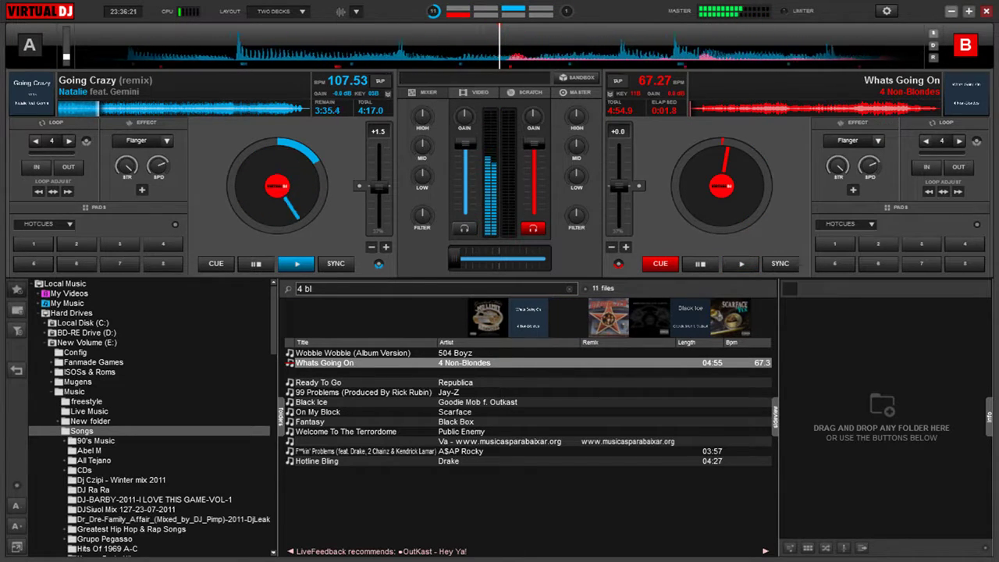
Step: Move the crossfader from deck A's side to near the centre and start "Whats Going On" on deck B
left_click_drag(454, 259, 486, 258)
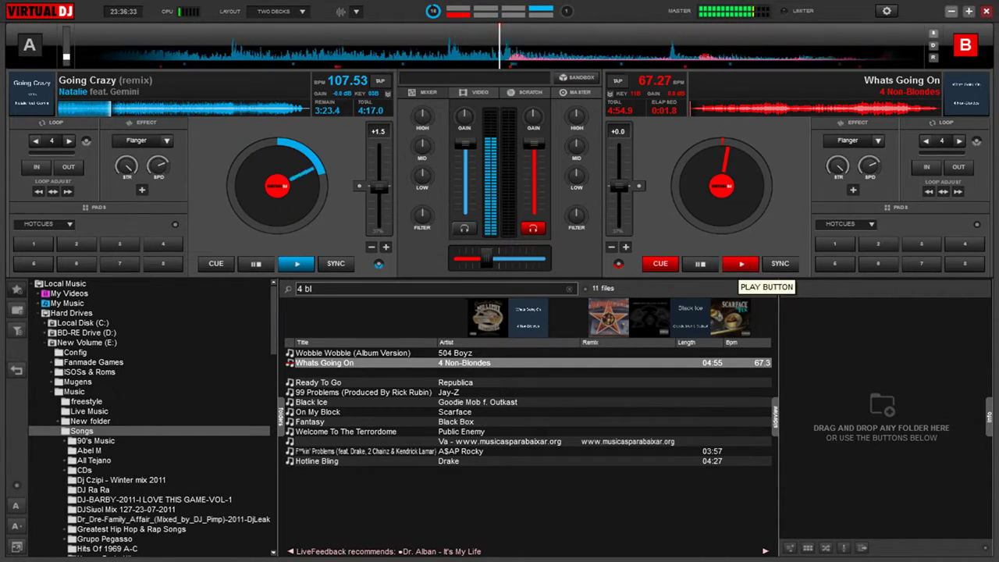
left_click(741, 264)
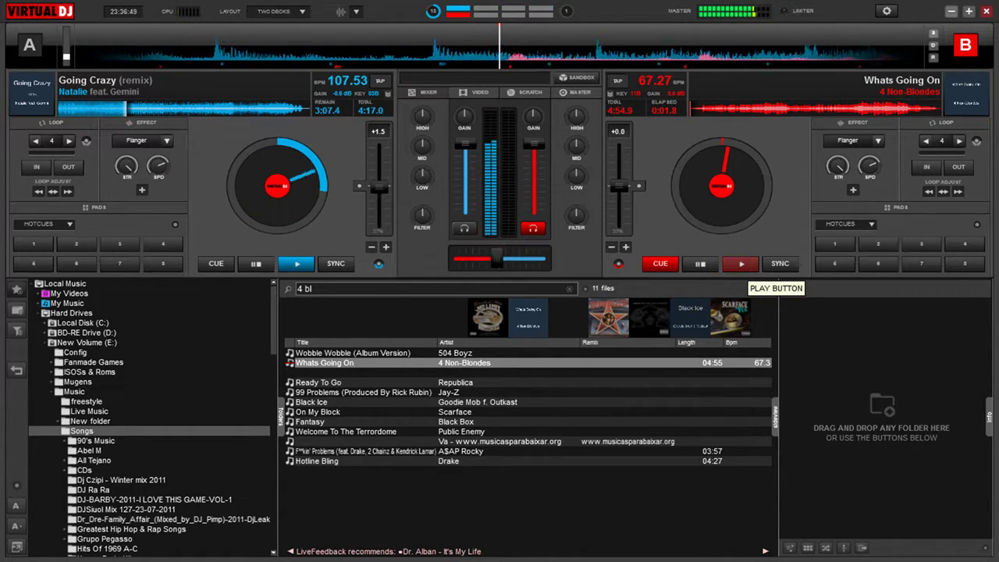
left_click(742, 264)
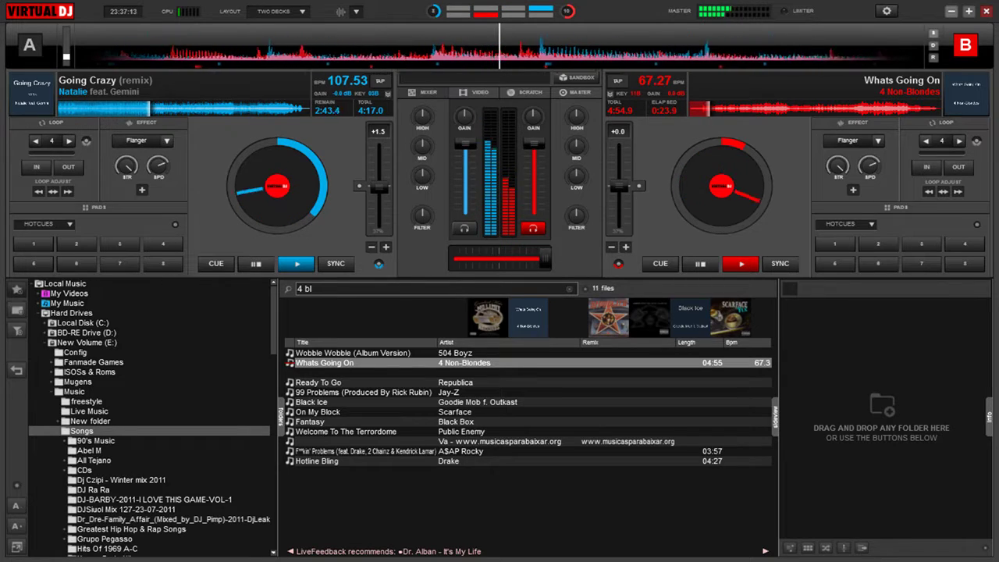
Step: Search the library for "dj miko" and play "03 - Dj Miko - Whats up" on deck A
left_click(311, 289)
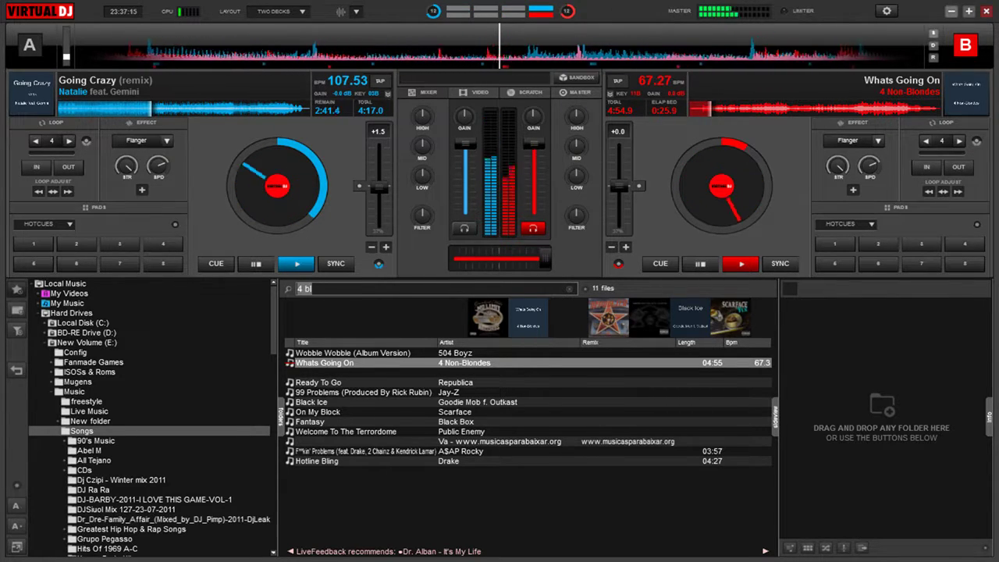
key("BackSpace")
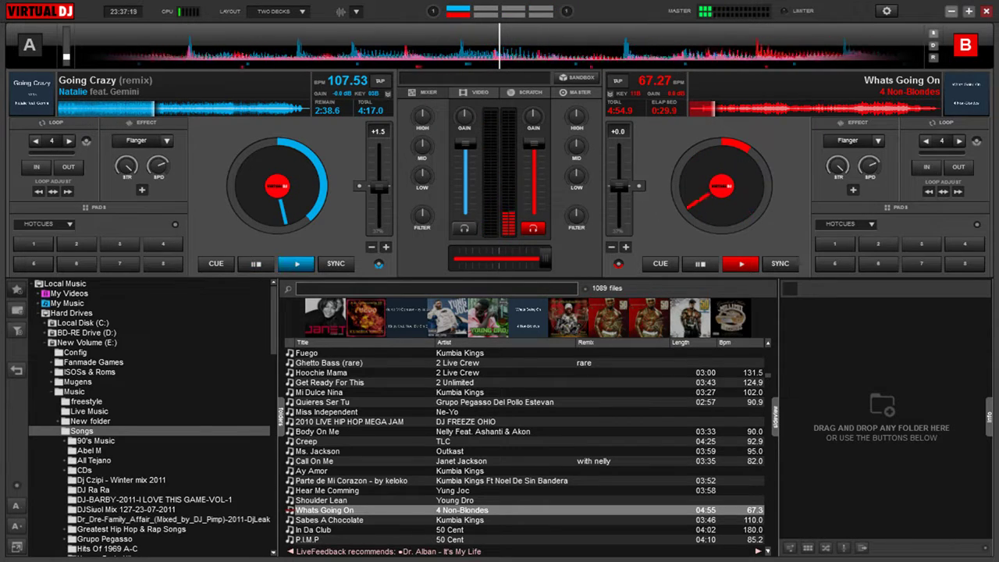
type("d")
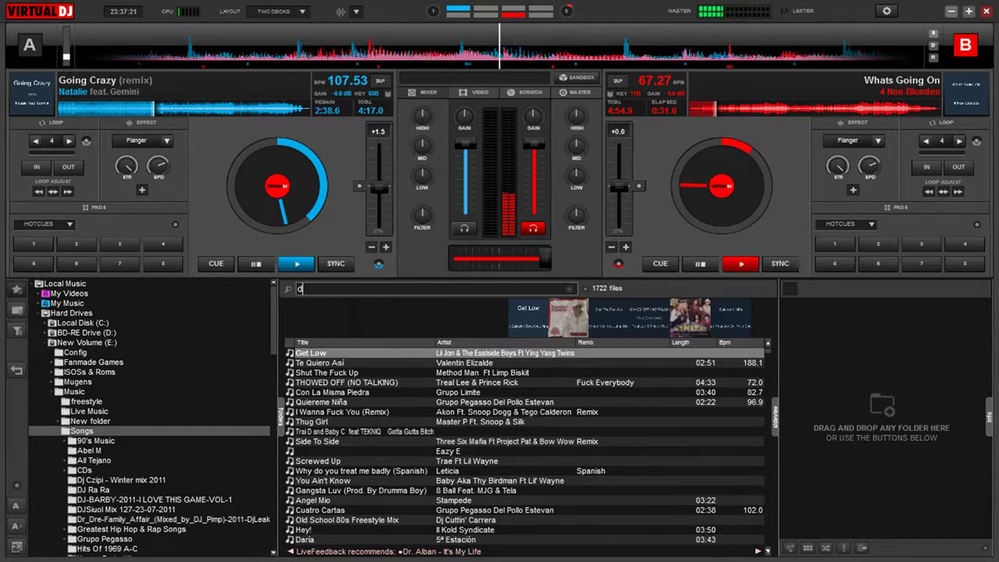
type("j miko")
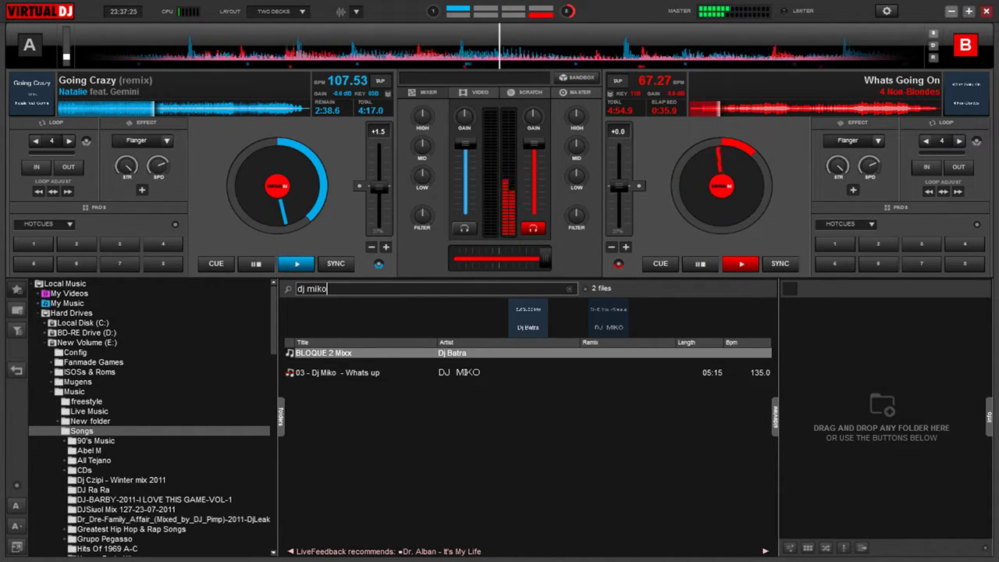
double_click(337, 372)
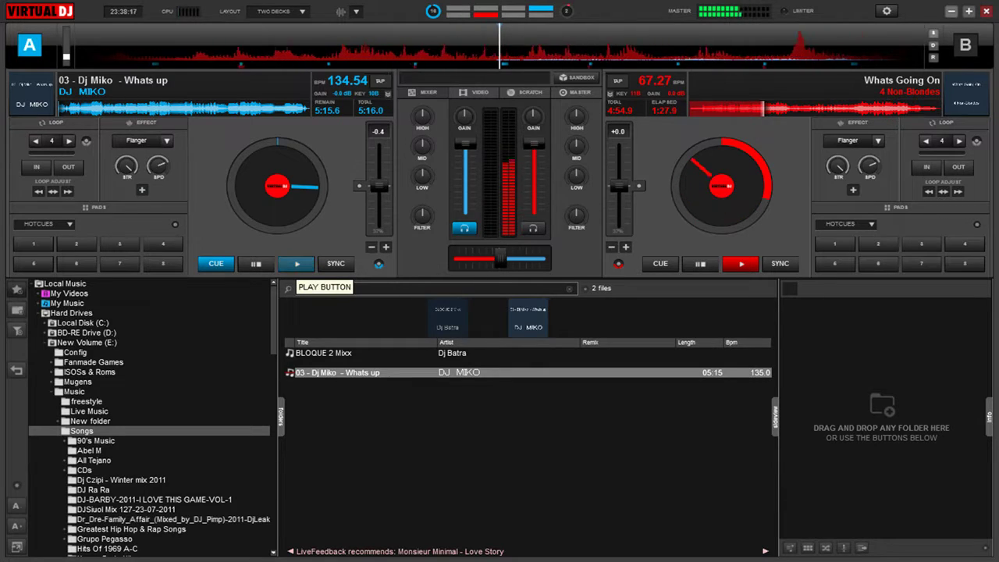
left_click(296, 264)
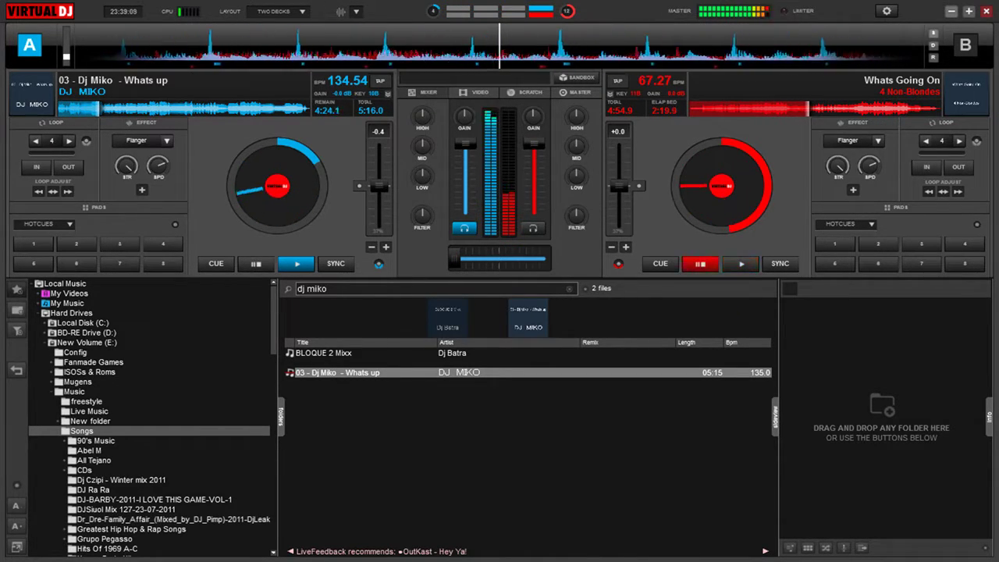
Step: Search for "big sh" and load "Big Shit Popping (Dirty)" onto deck B with its pitch raised to about +2.2
key("ctrl+f")
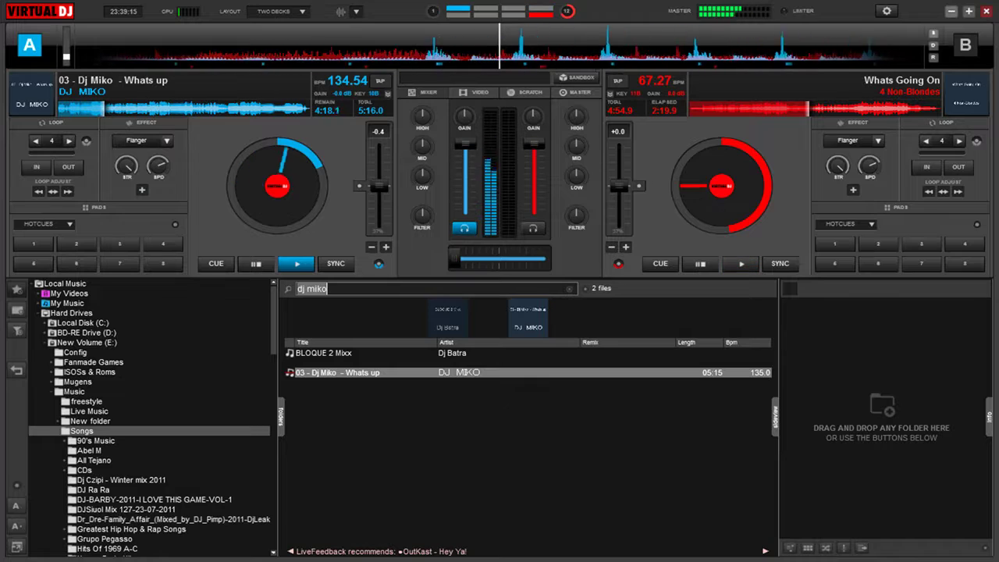
type("bi")
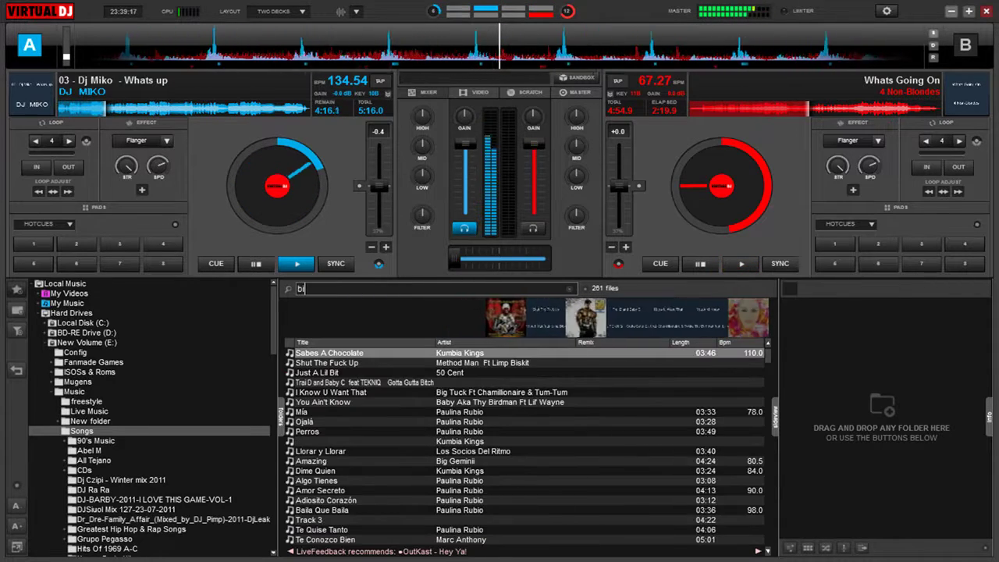
type("g sh")
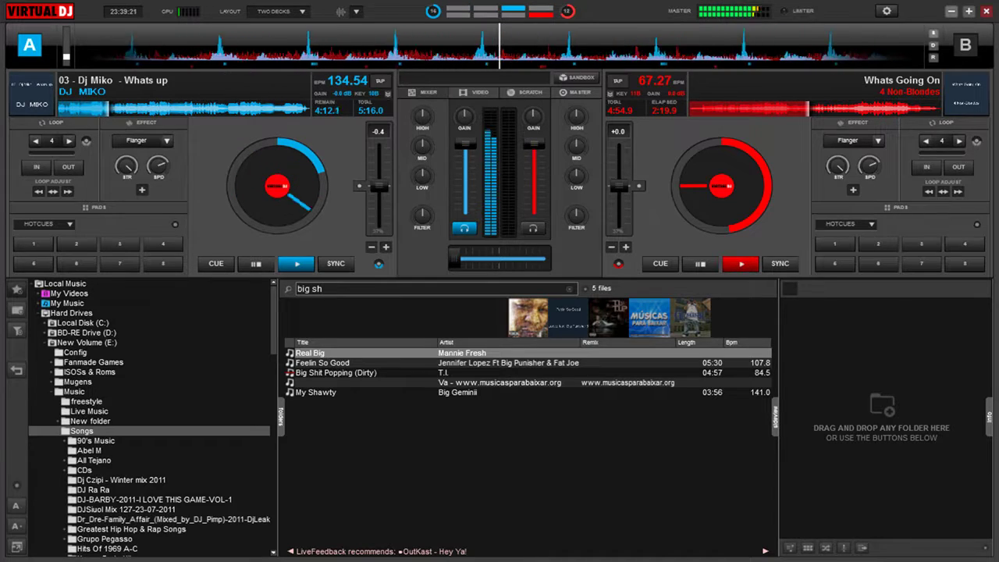
double_click(335, 373)
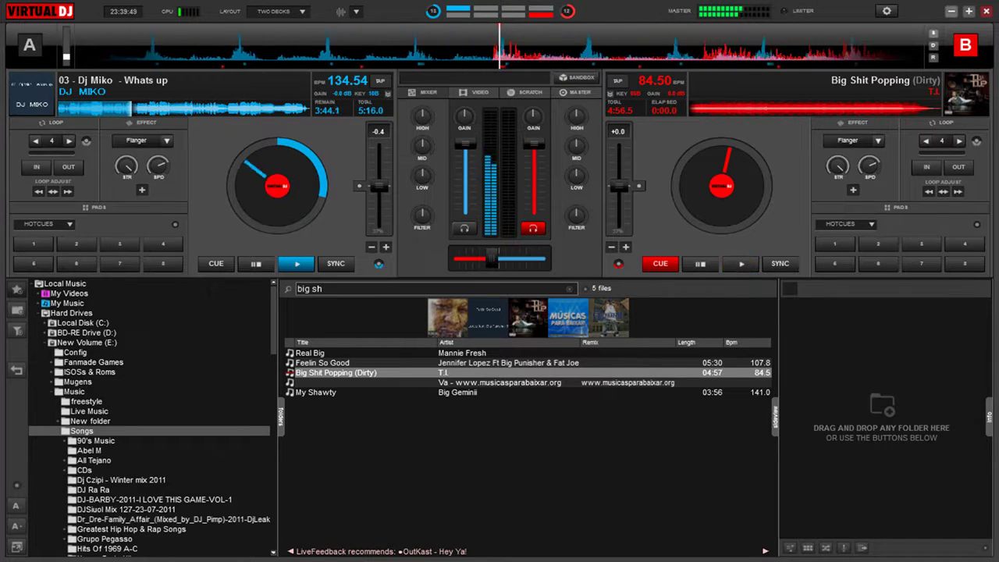
mouse_move(619, 202)
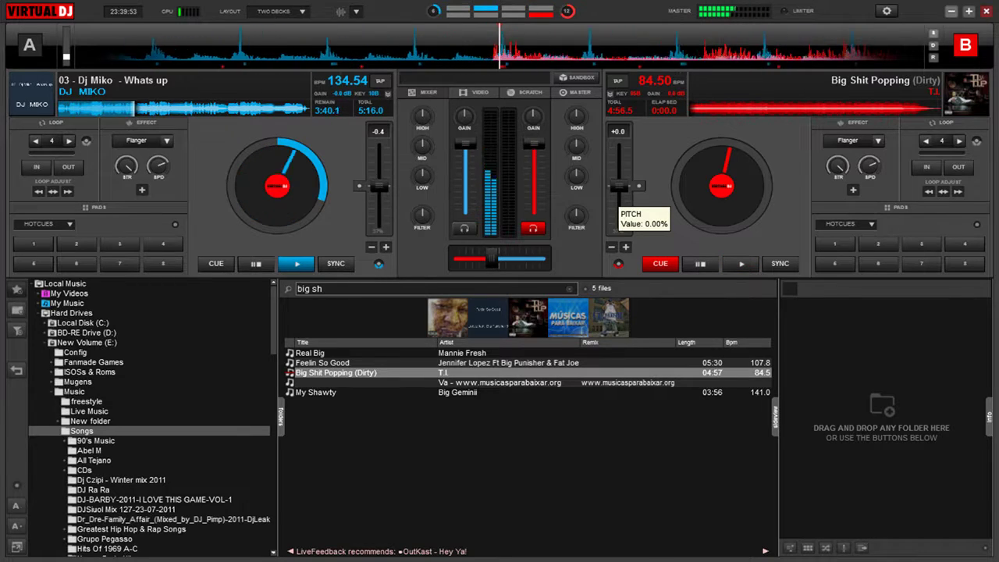
left_click_drag(619, 202, 619, 204)
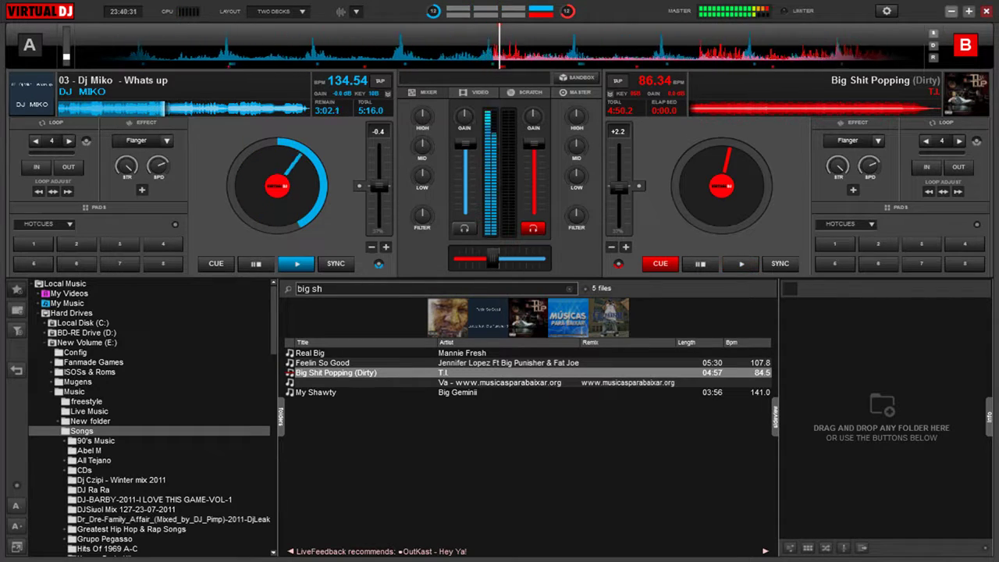
Step: Search the library for "hada" and play Hadaway's "What Is Love" on deck B
left_click(309, 289)
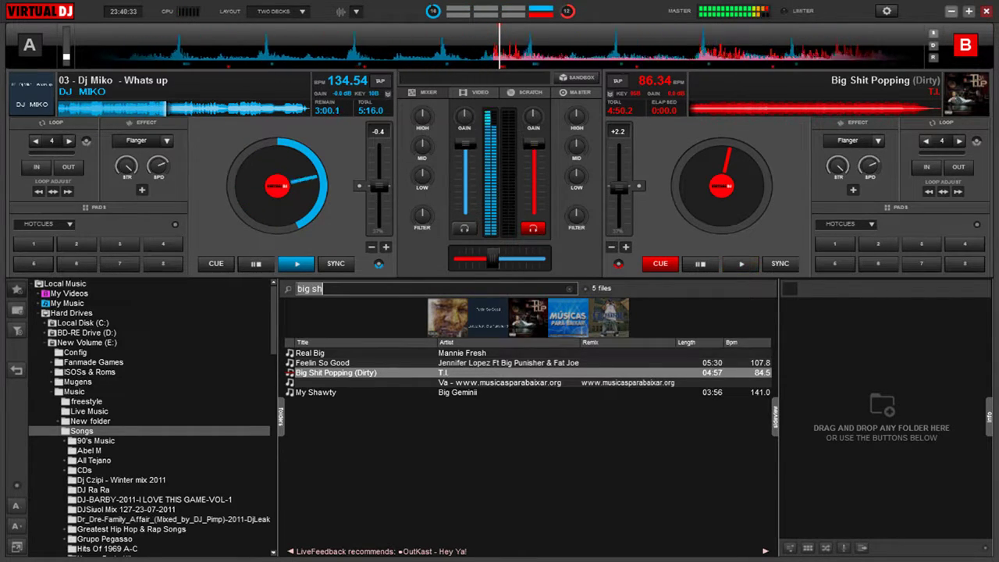
type("hard")
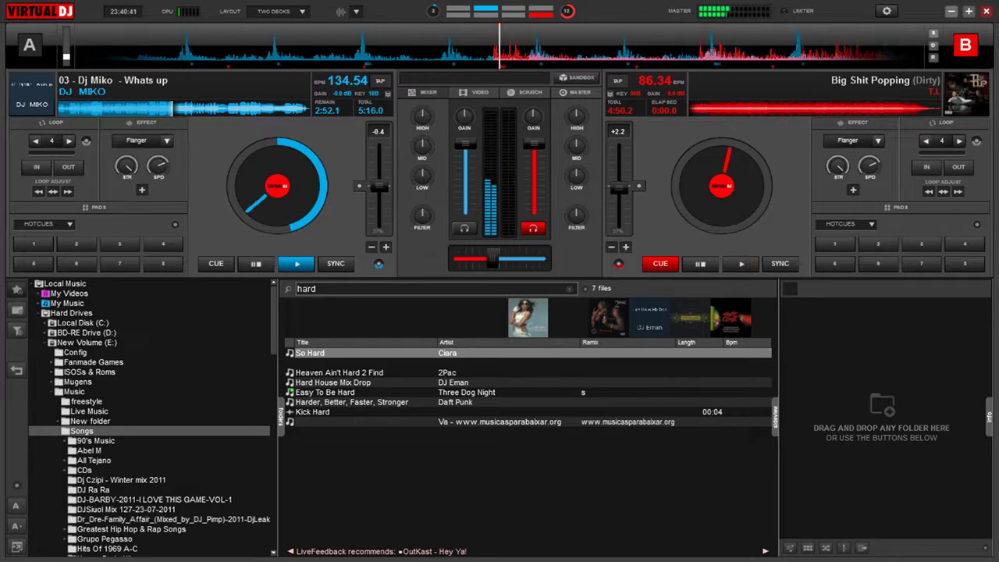
type("a")
key("BackSpace")
key("BackSpace")
key("BackSpace")
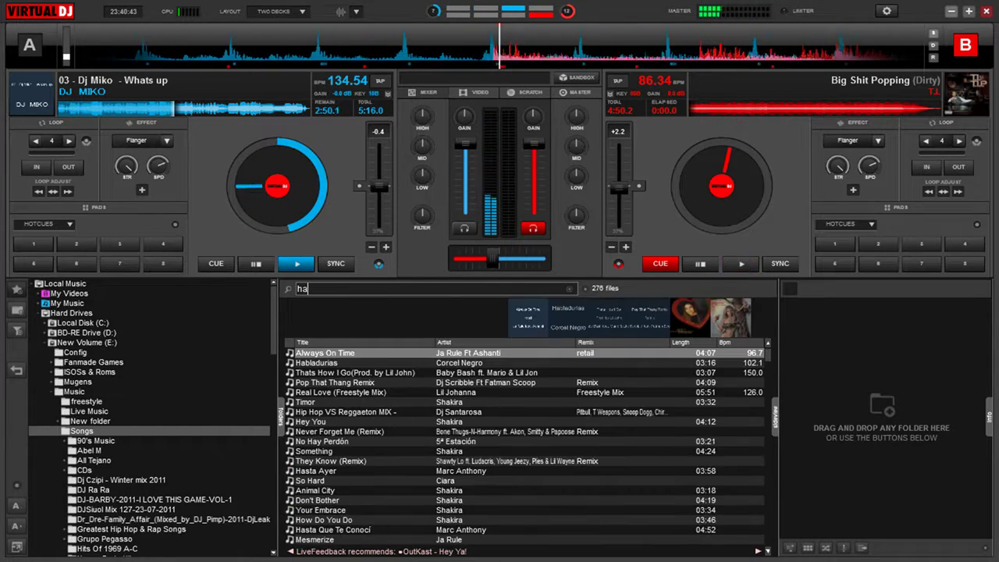
type("da")
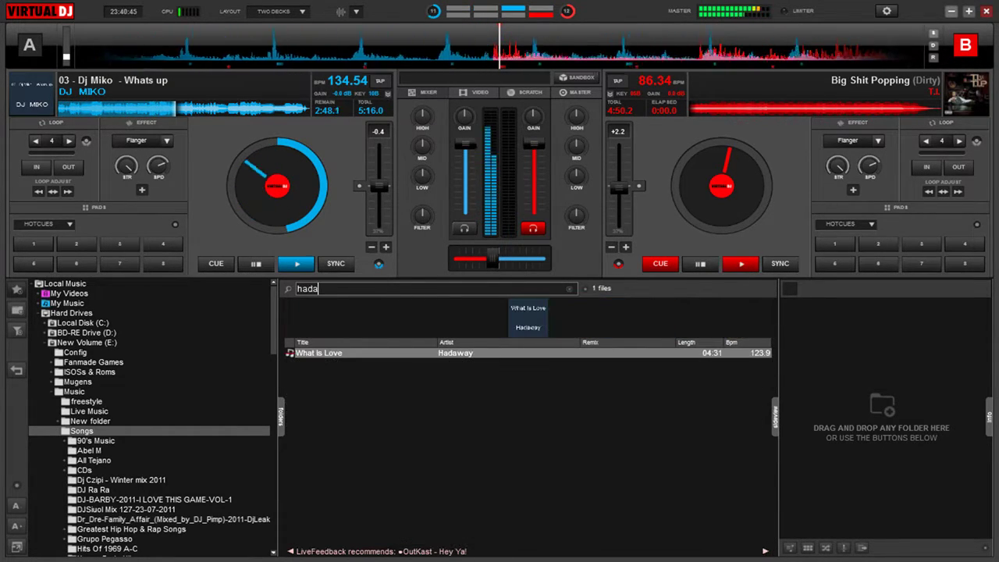
key("ctrl+Right")
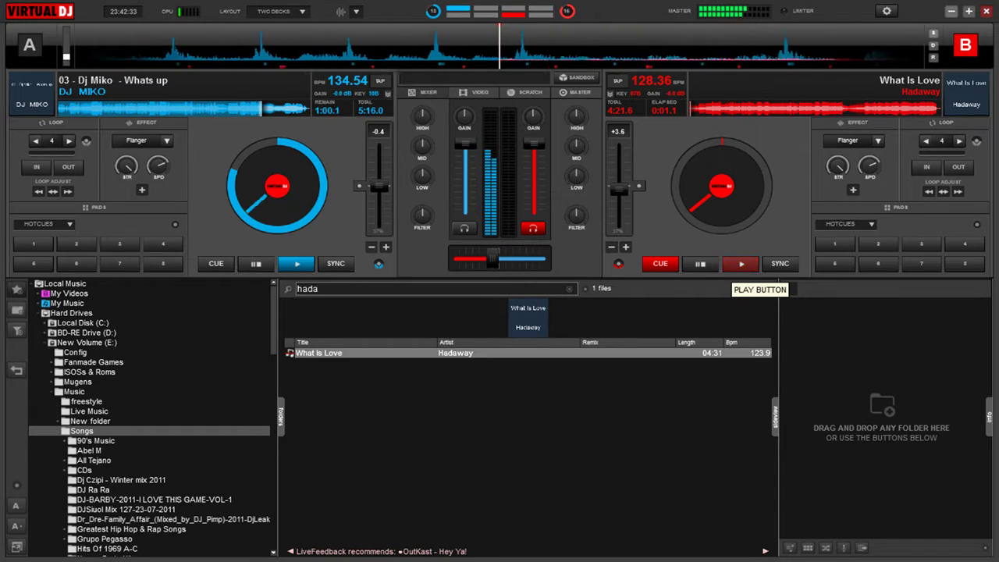
left_click(741, 264)
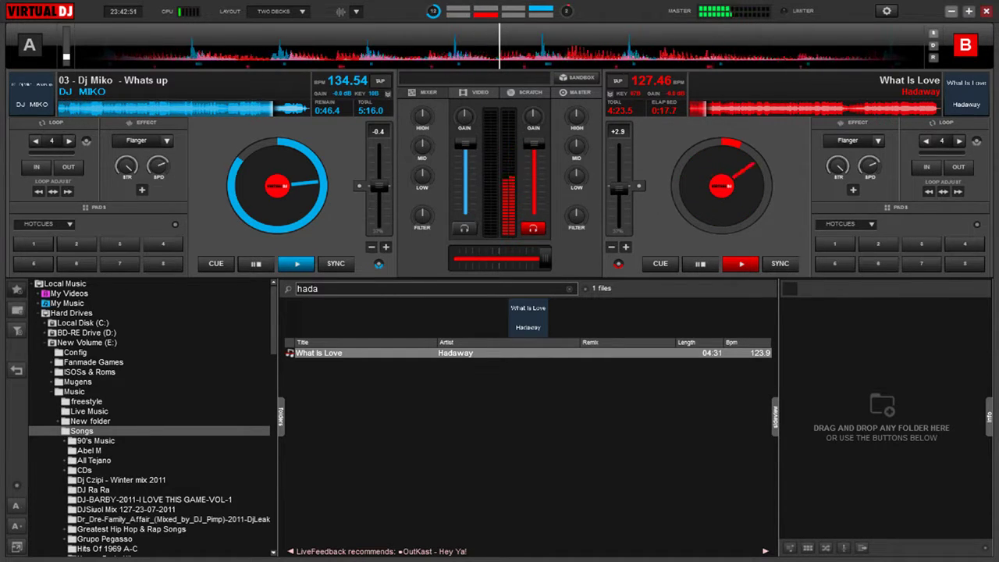
mouse_move(620, 191)
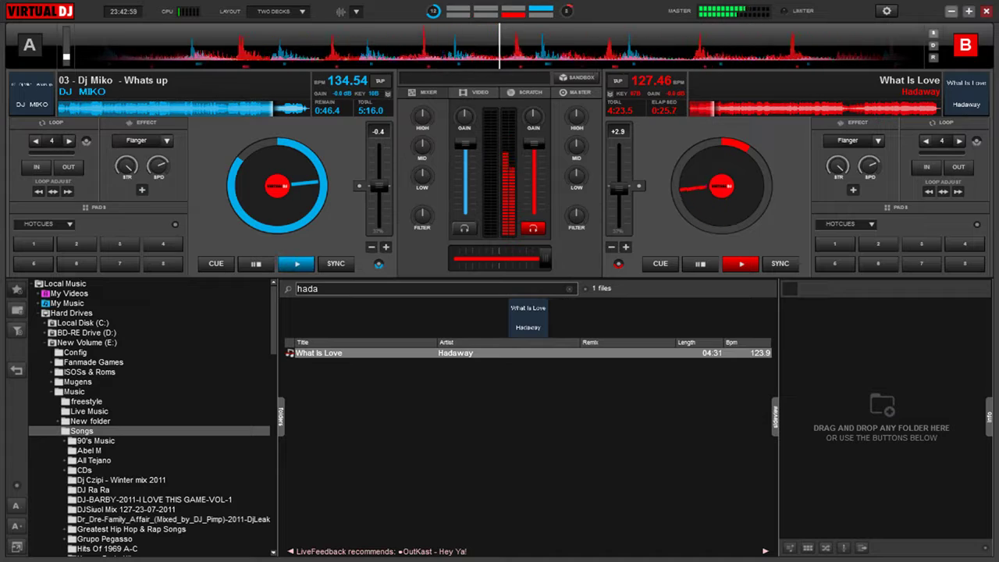
Step: Search the library for "big shit" and load T.I.'s "Big Shit Popping (Dirty)" onto deck A
key("ctrl+f")
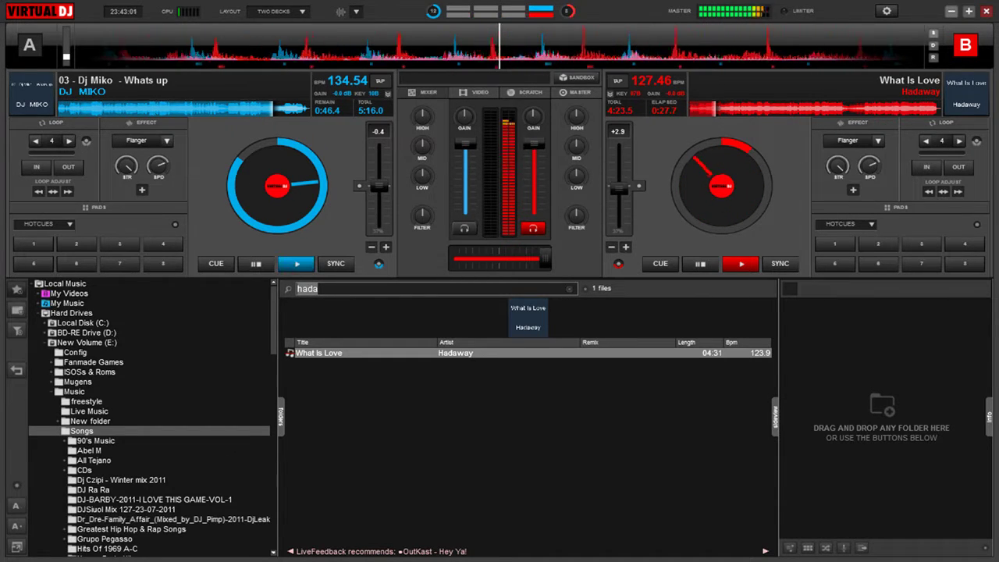
type("big shit")
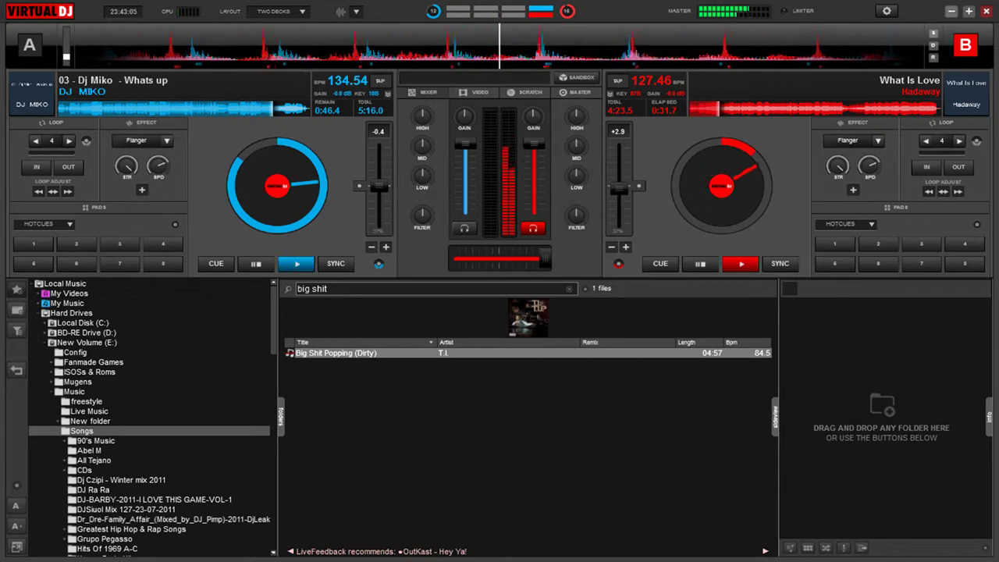
key("Left")
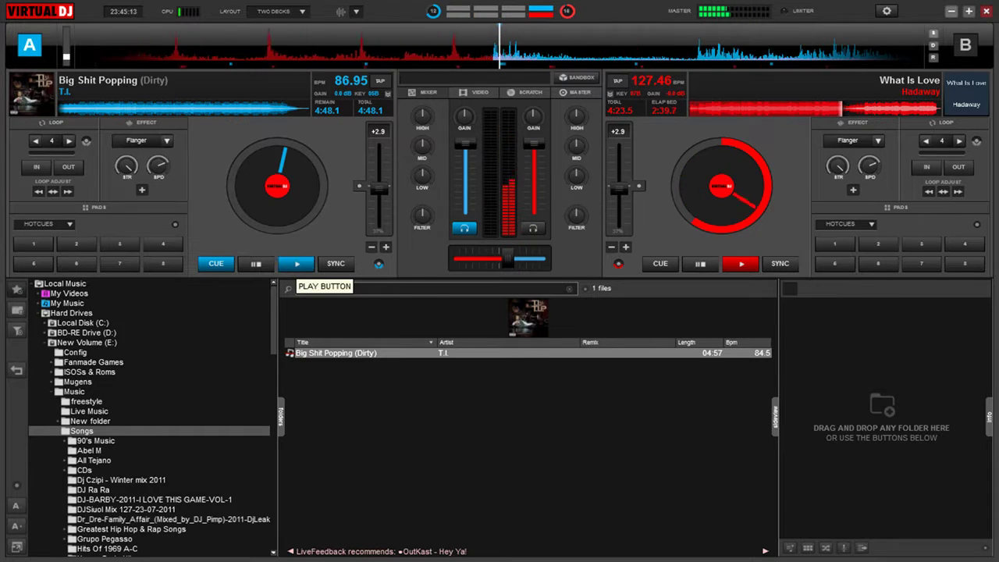
Step: Start "Big Shit Popping (Dirty)" on deck A, fade completely over to it, and pause "What Is Love" on deck B
left_click(297, 263)
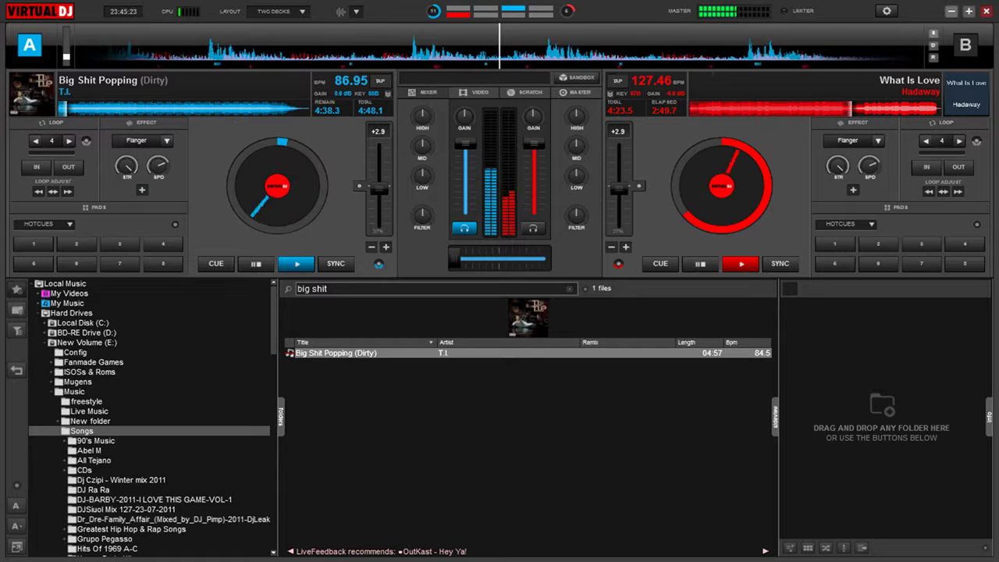
key("space")
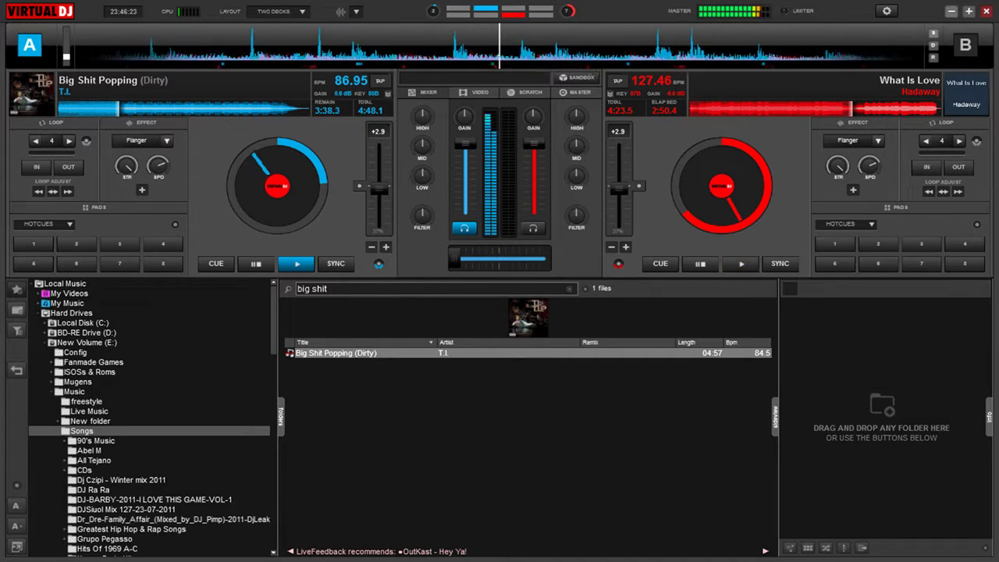
key("space")
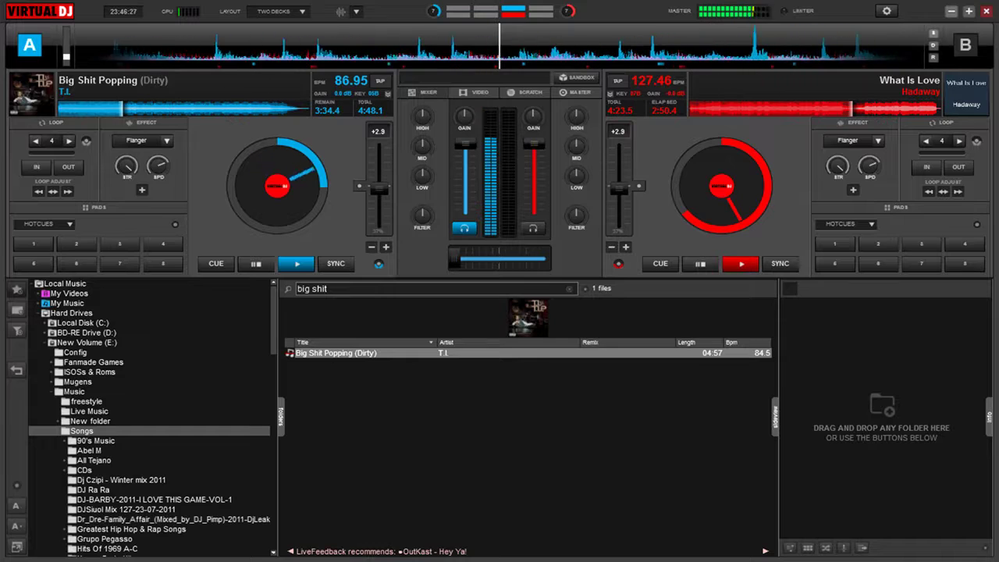
key("space")
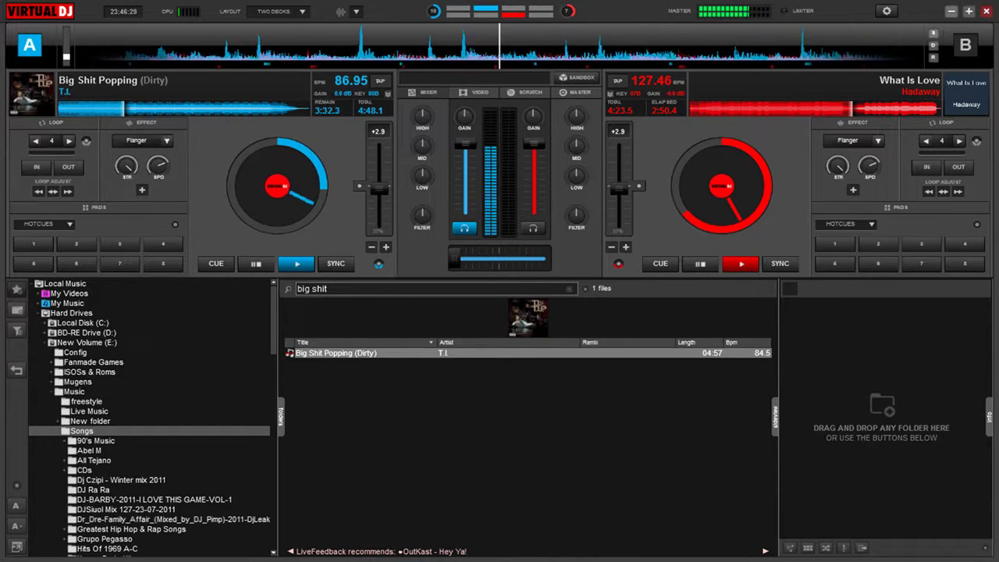
key("space")
key("space")
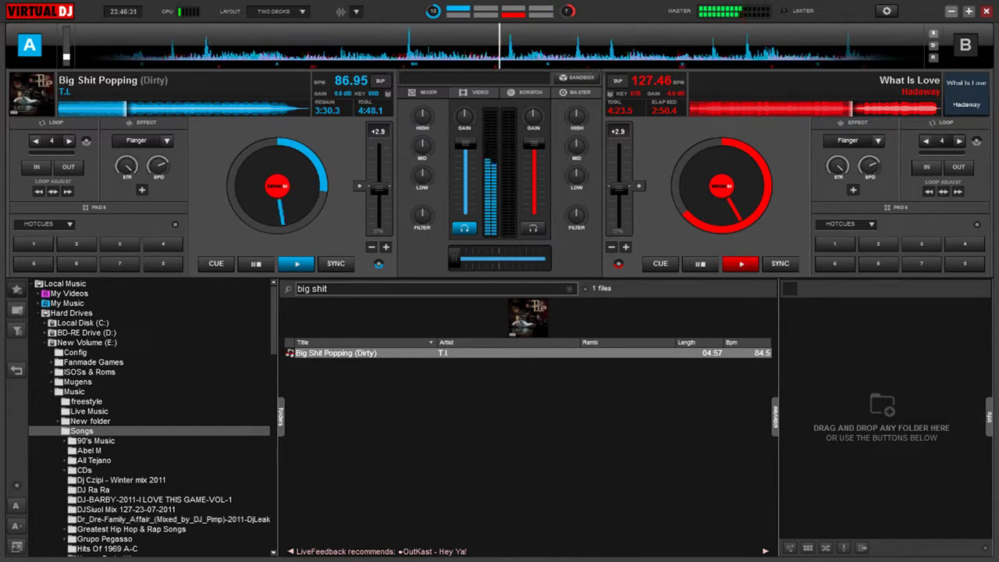
key("space")
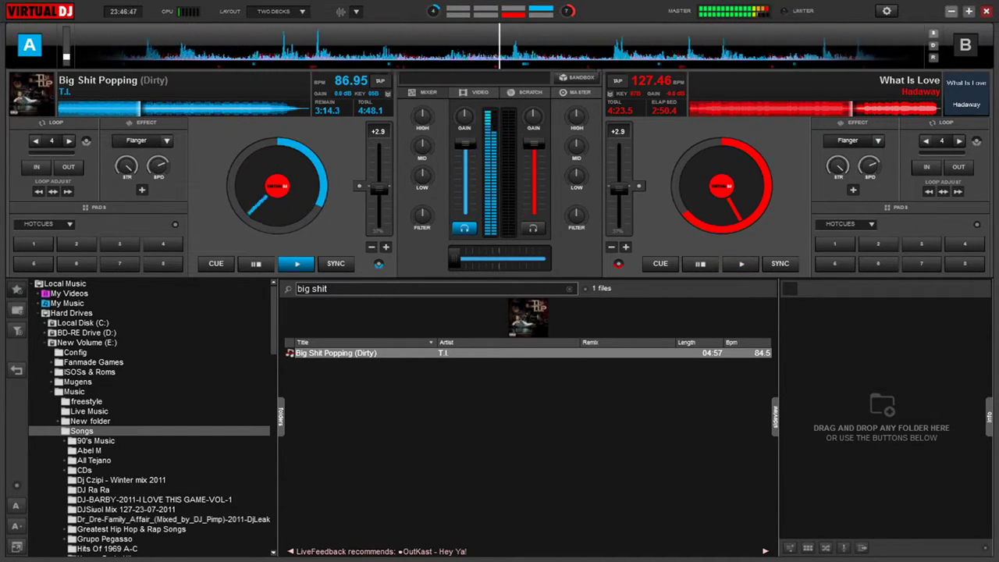
Step: Search the library for "ray j"
left_click(312, 289)
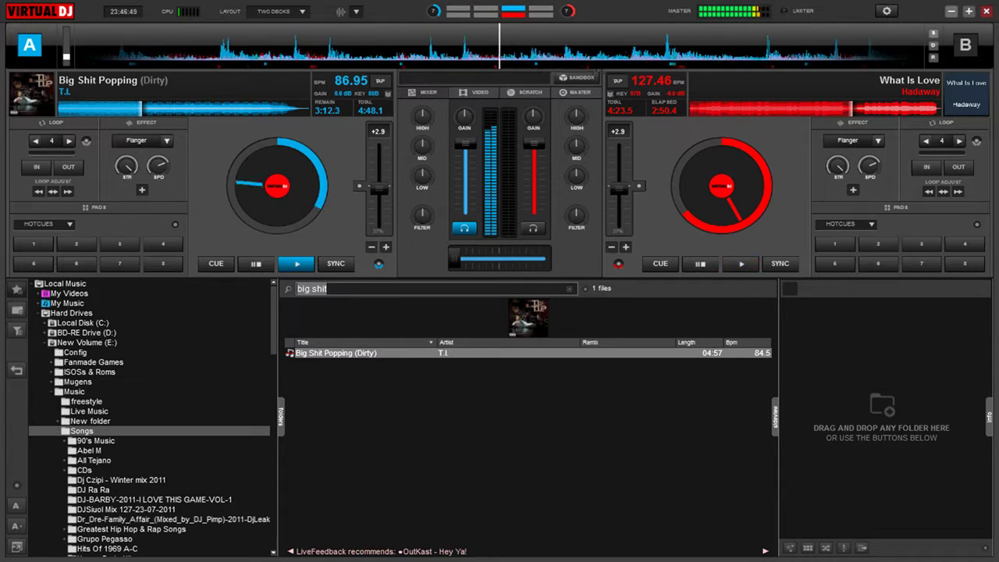
type("r")
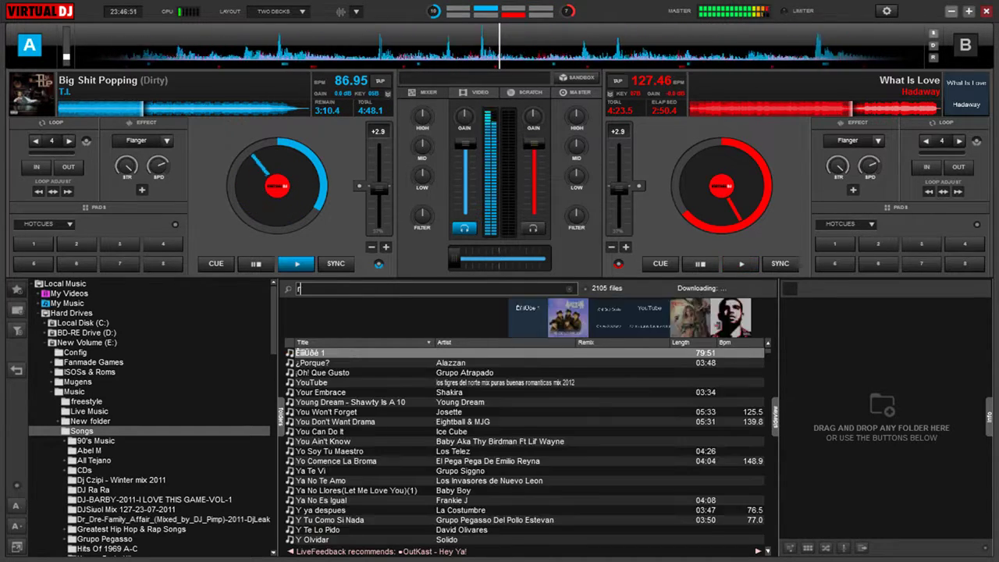
type("ay j")
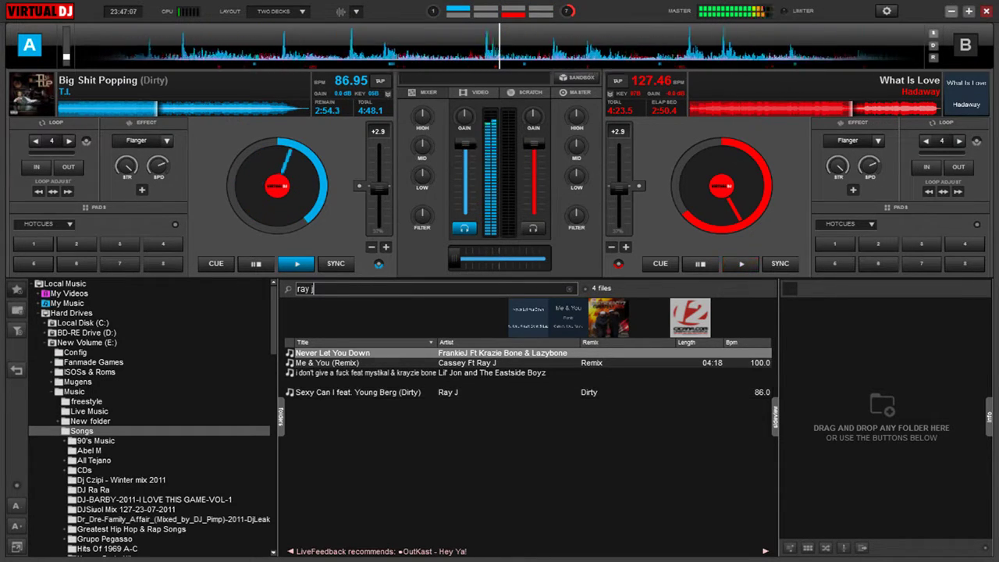
Step: Clear the library search and look through the full song list, from 4 Non-Blondes down to artists starting with C, for another track
key("BackSpace")
key("BackSpace")
key("BackSpace")
key("BackSpace")
key("BackSpace")
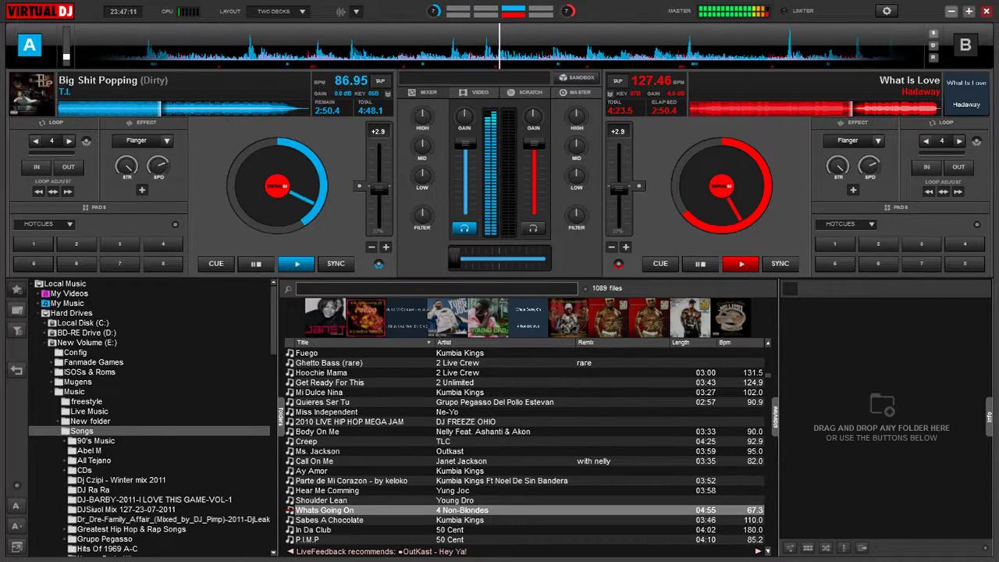
scroll(523, 445, "down", 5)
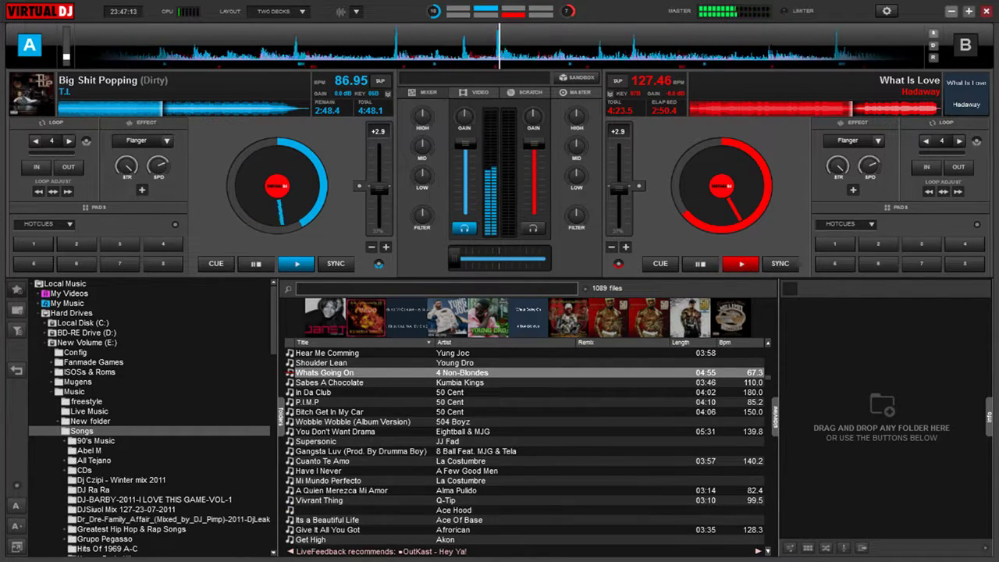
scroll(523, 445, "down", 1)
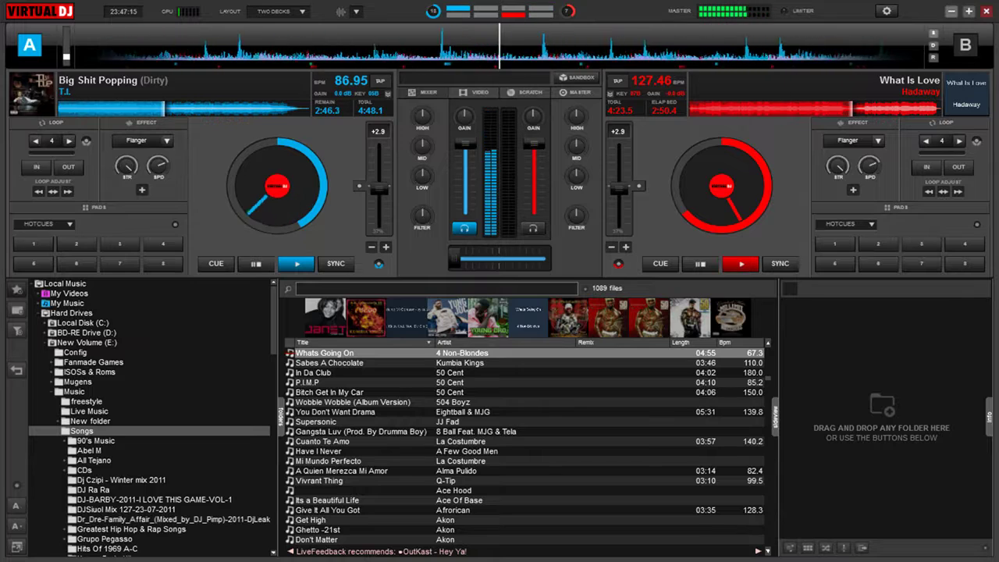
scroll(523, 445, "down", 5)
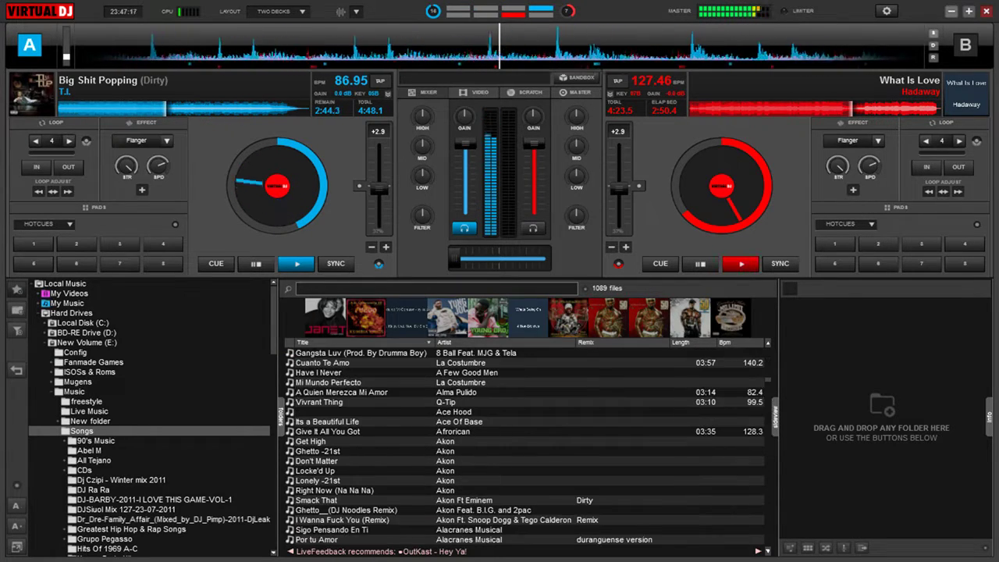
scroll(523, 445, "down", 6)
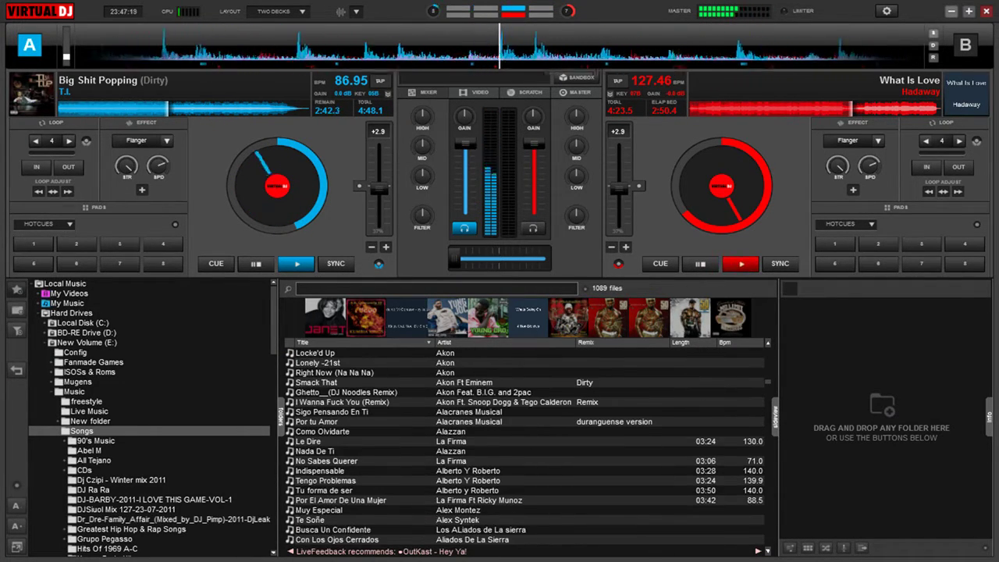
scroll(523, 445, "down", 3)
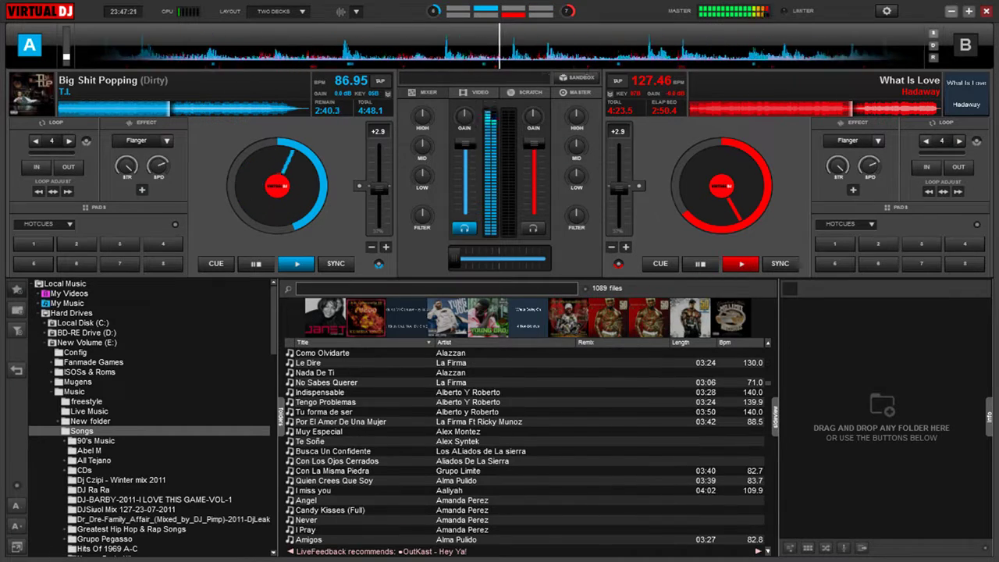
scroll(523, 445, "down", 3)
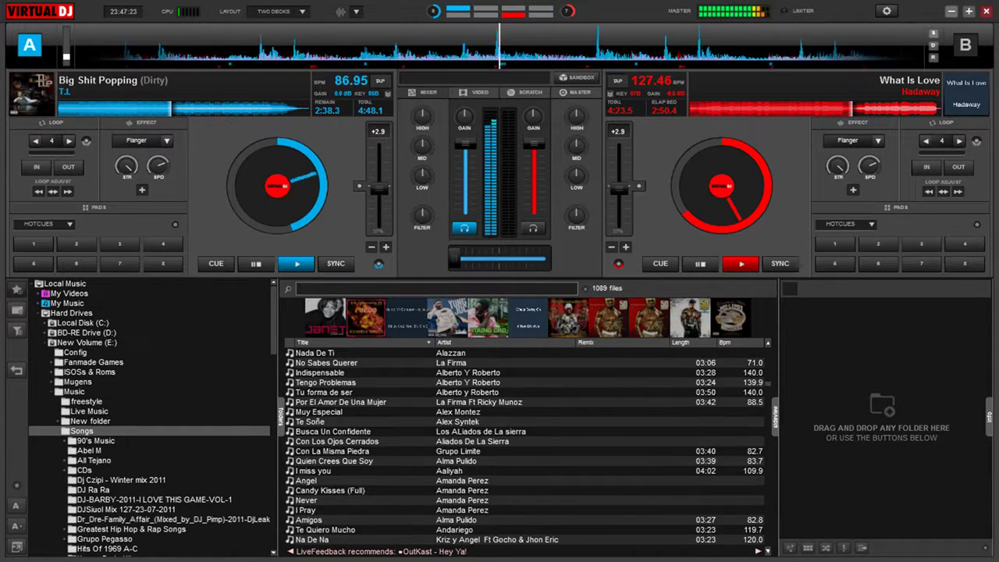
scroll(523, 445, "down", 2)
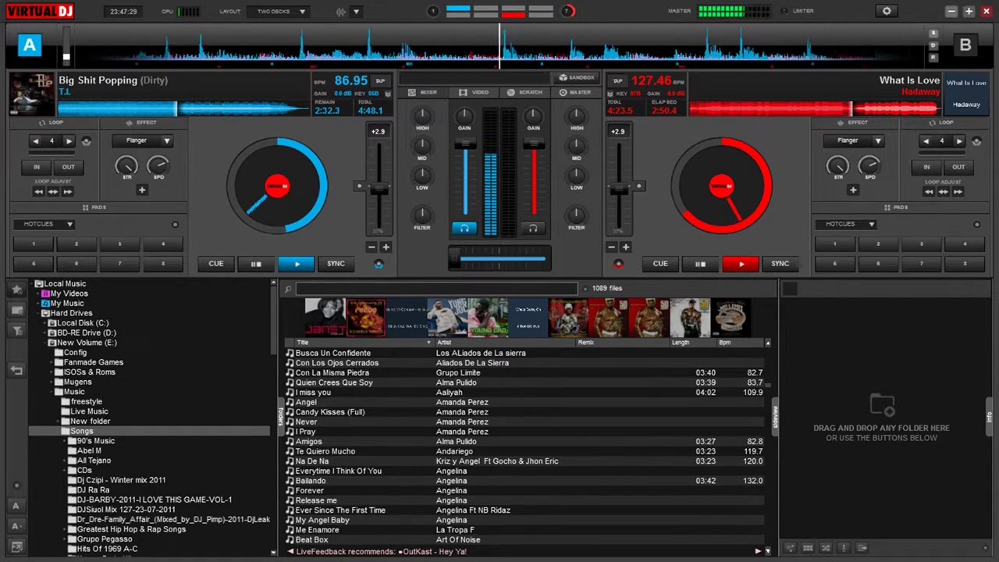
scroll(523, 445, "down", 2)
scroll(523, 445, "down", 1)
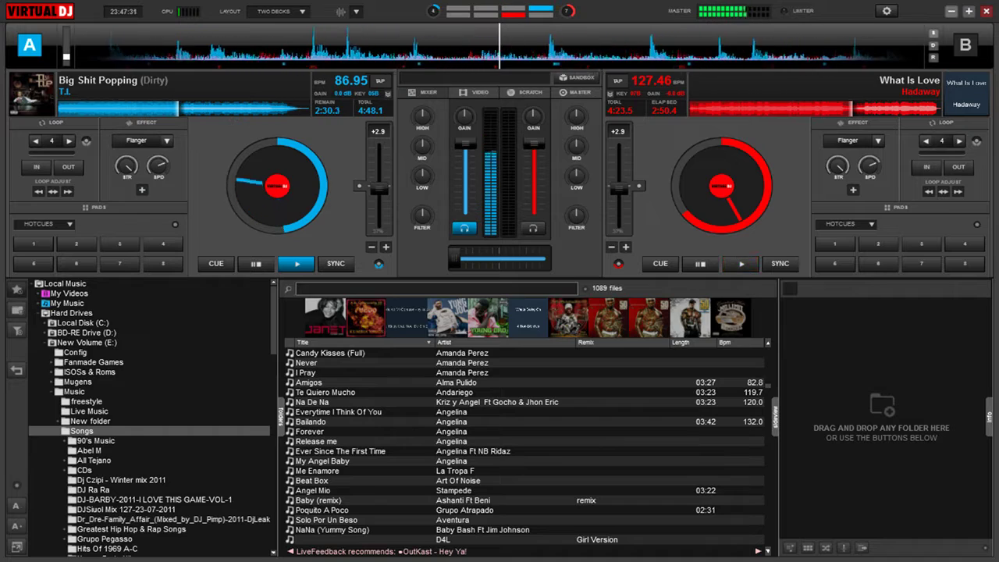
scroll(523, 445, "down", 1)
scroll(523, 445, "down", 1)
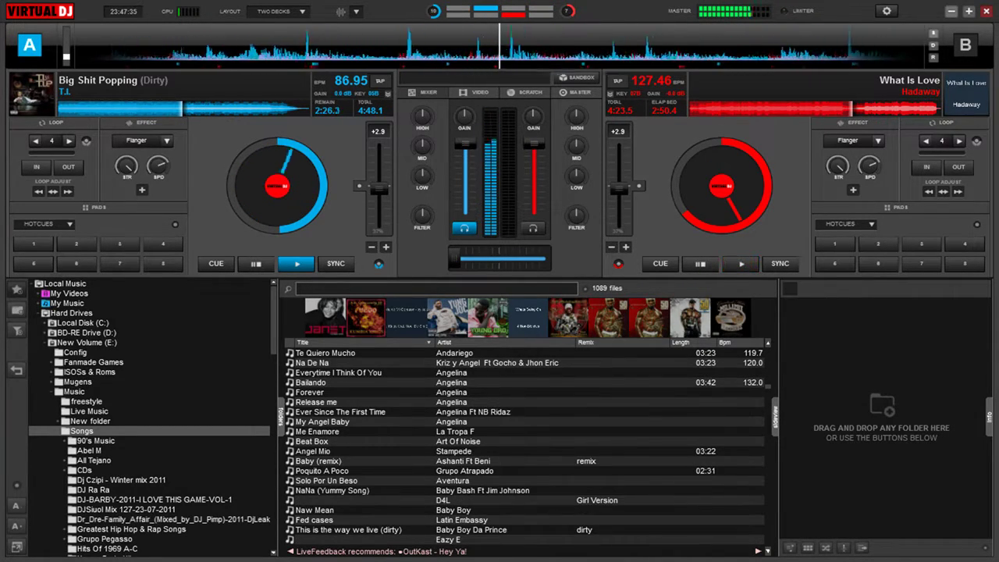
scroll(523, 445, "down", 1)
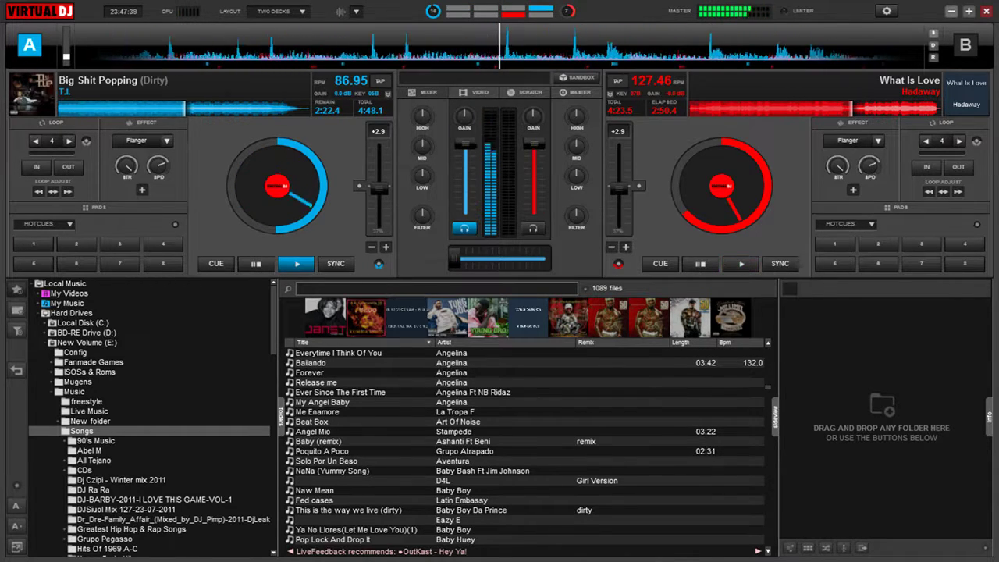
scroll(523, 445, "down", 1)
scroll(523, 445, "down", 1)
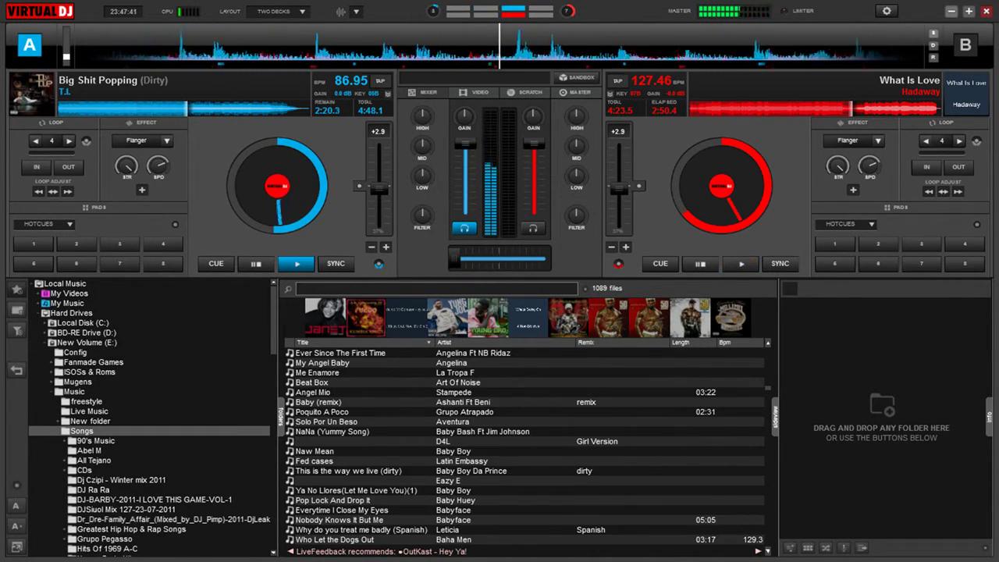
scroll(523, 444, "down", 1)
scroll(523, 444, "down", 1)
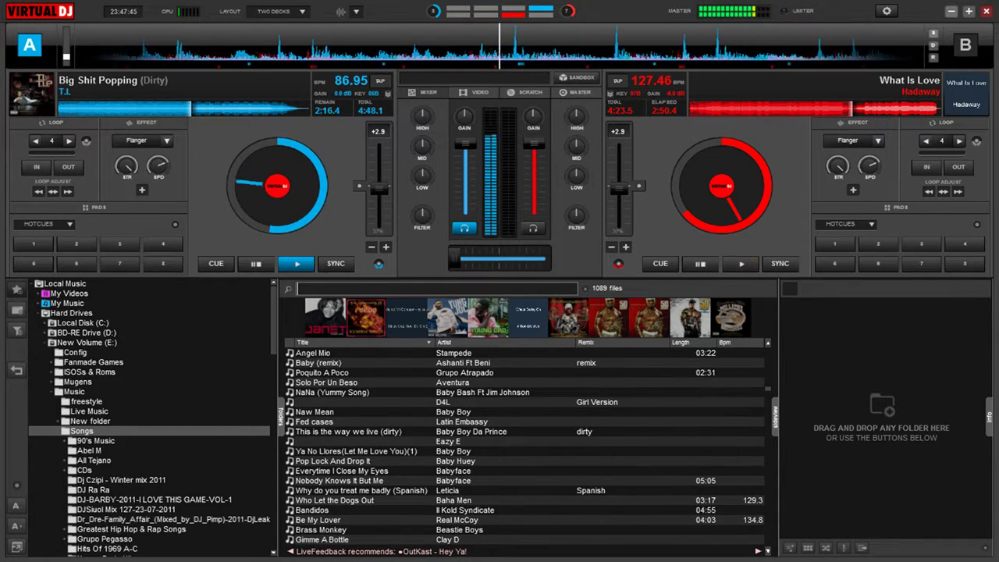
scroll(523, 445, "down", 1)
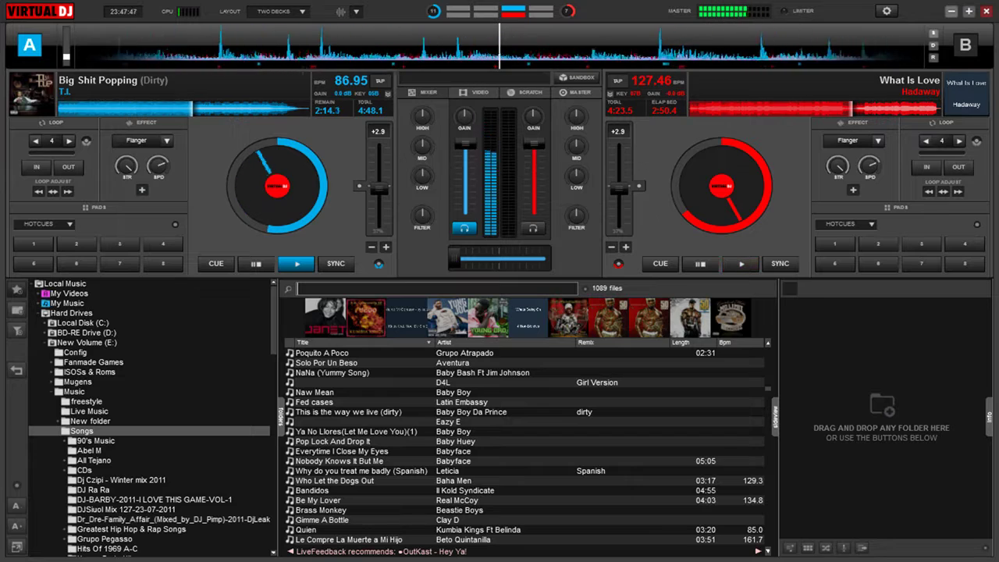
scroll(523, 445, "down", 1)
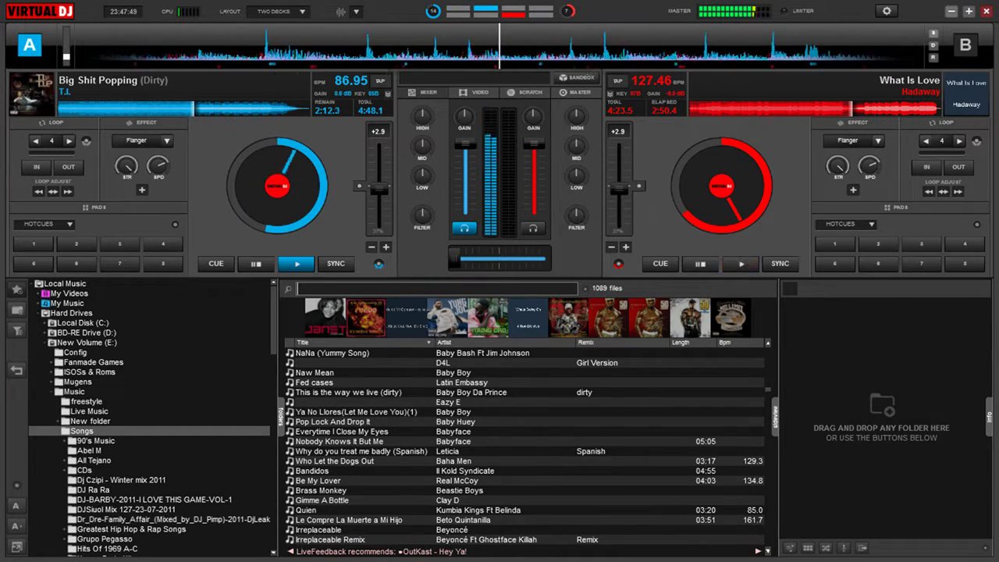
scroll(523, 445, "down", 2)
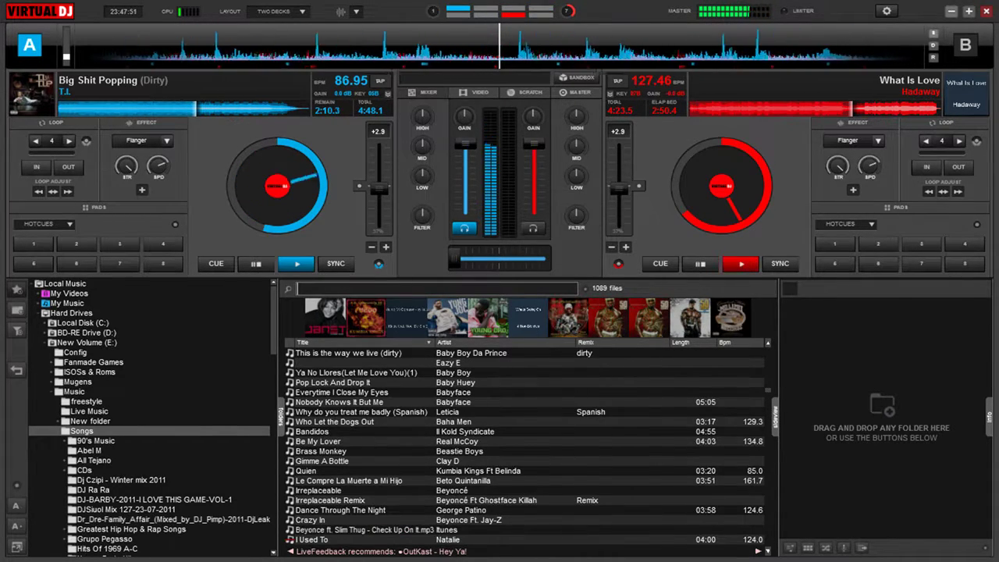
scroll(523, 445, "down", 1)
scroll(523, 445, "down", 1)
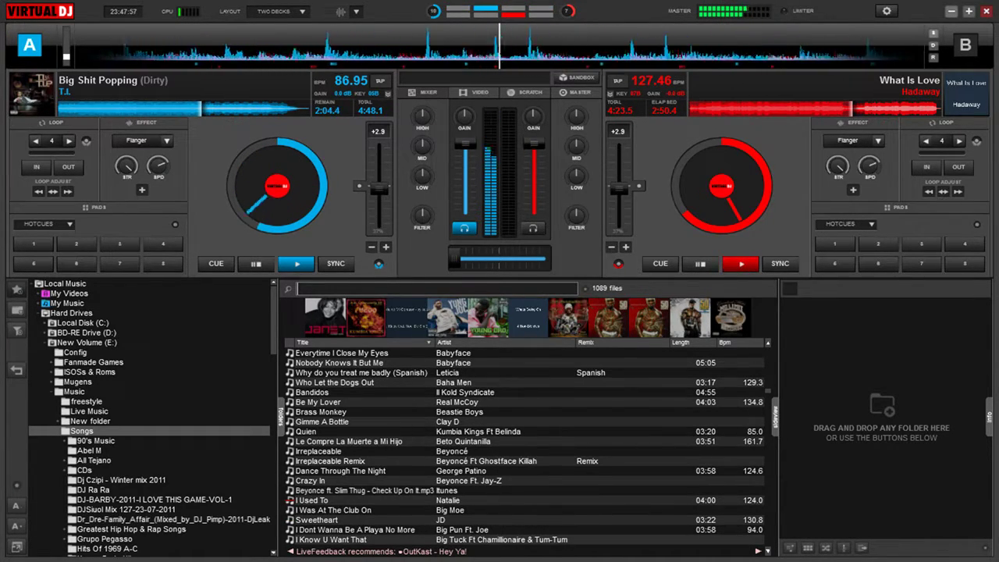
scroll(523, 445, "down", 1)
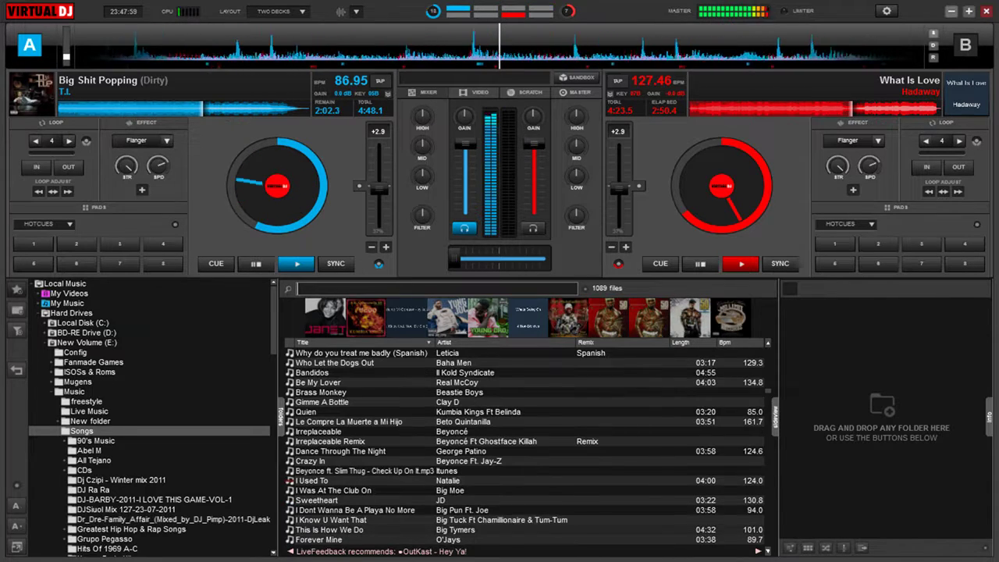
scroll(523, 445, "down", 1)
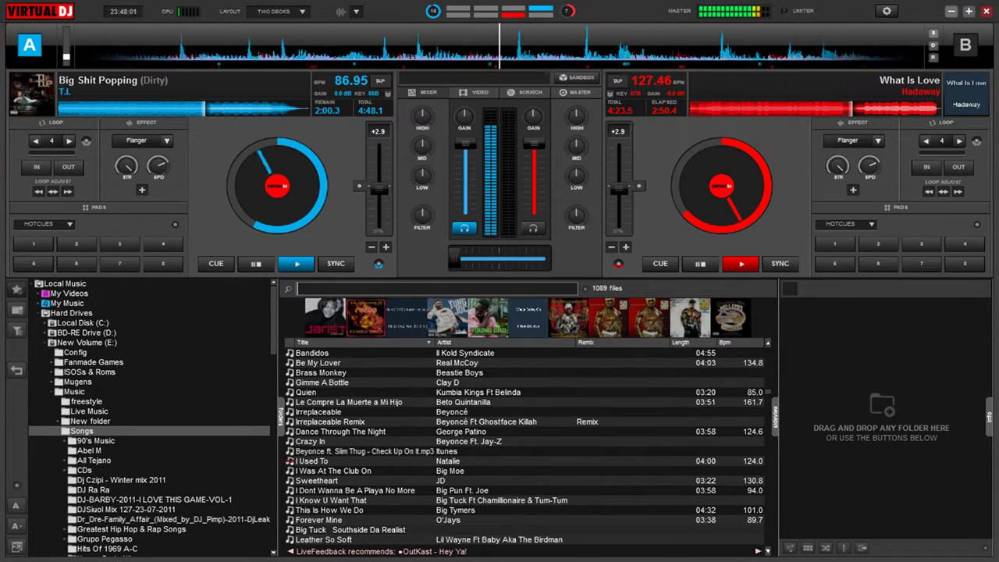
scroll(523, 445, "down", 1)
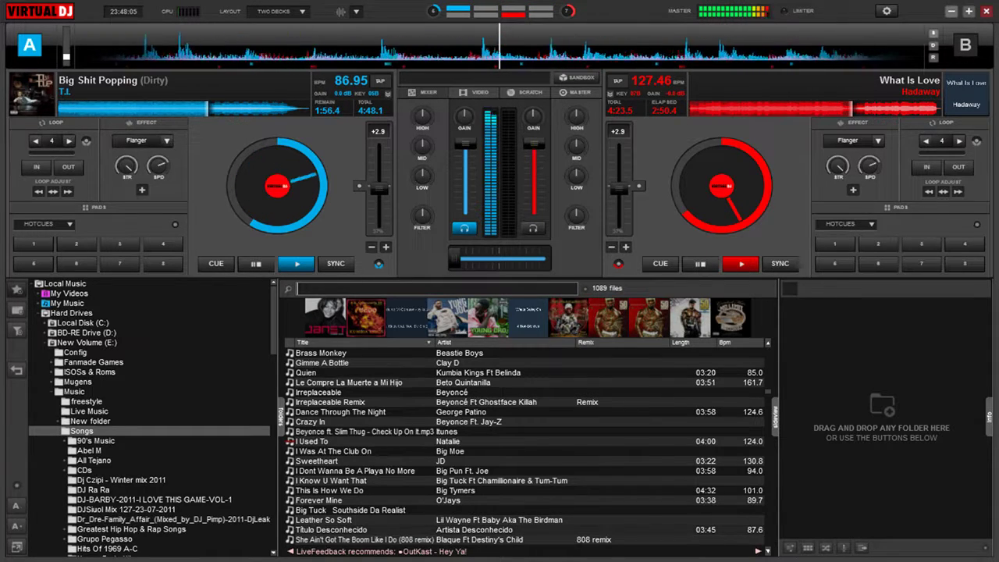
scroll(523, 445, "down", 1)
scroll(523, 445, "down", 1)
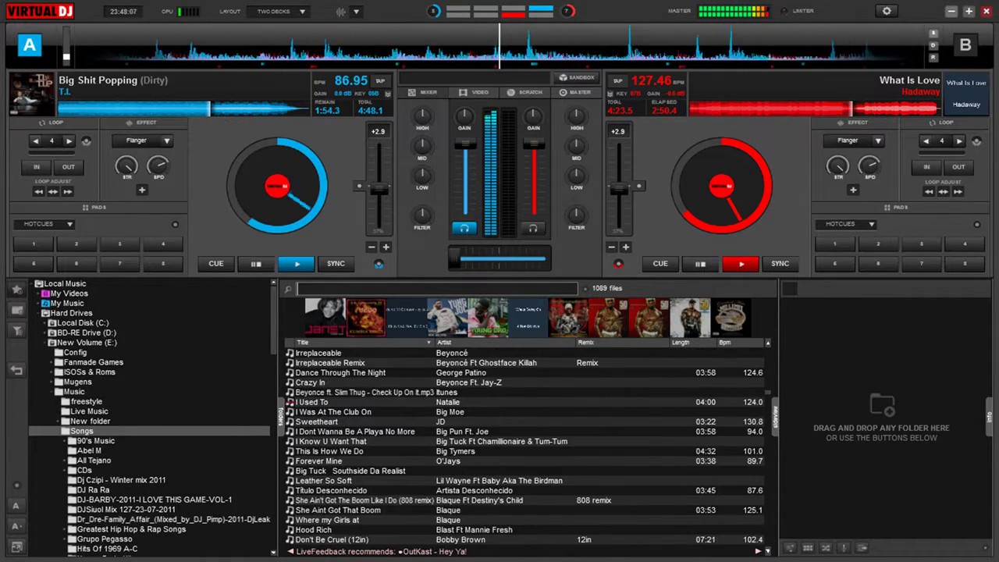
scroll(523, 445, "down", 1)
scroll(523, 445, "down", 3)
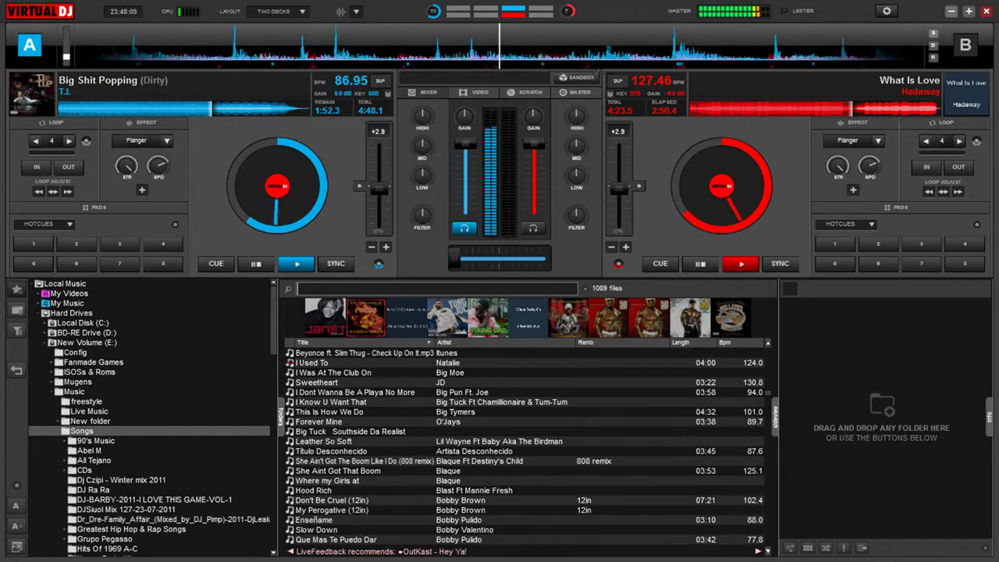
scroll(523, 444, "down", 1)
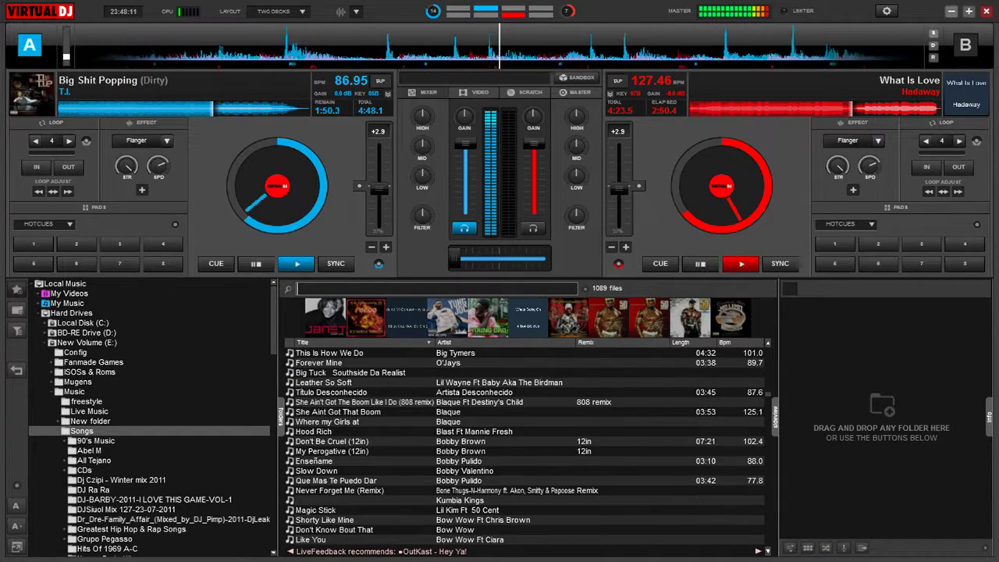
scroll(523, 445, "down", 1)
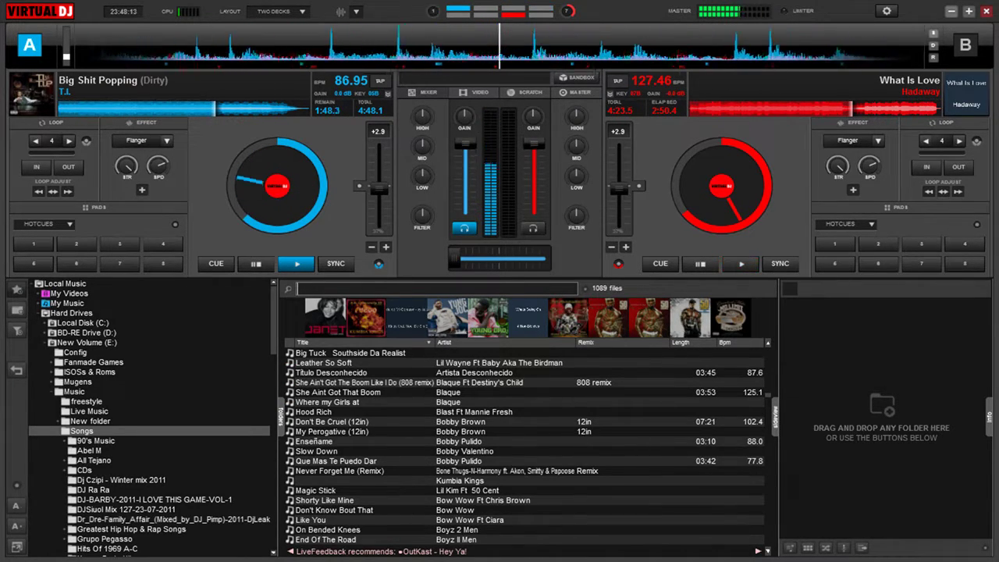
scroll(523, 445, "down", 3)
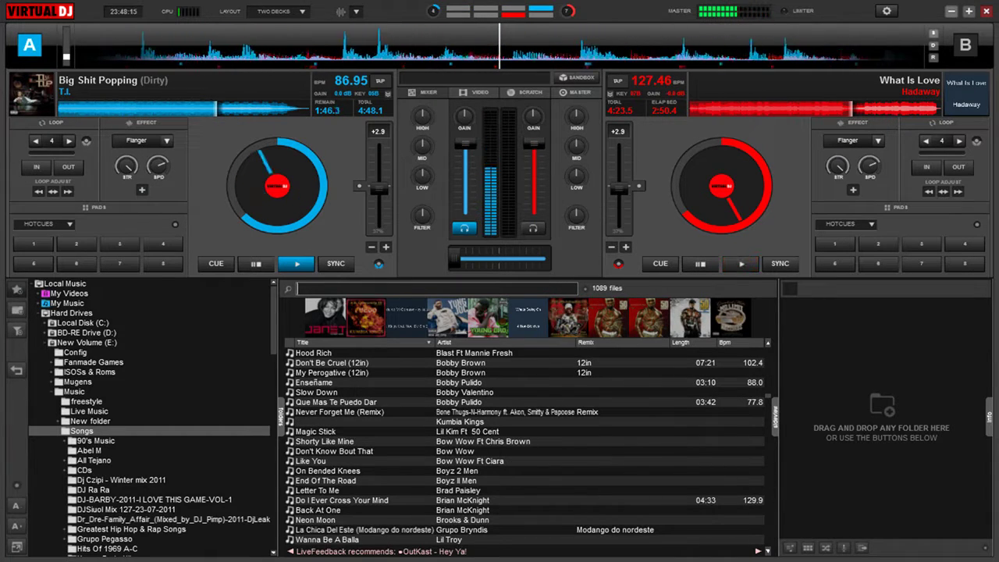
scroll(523, 445, "down", 1)
scroll(523, 445, "down", 1)
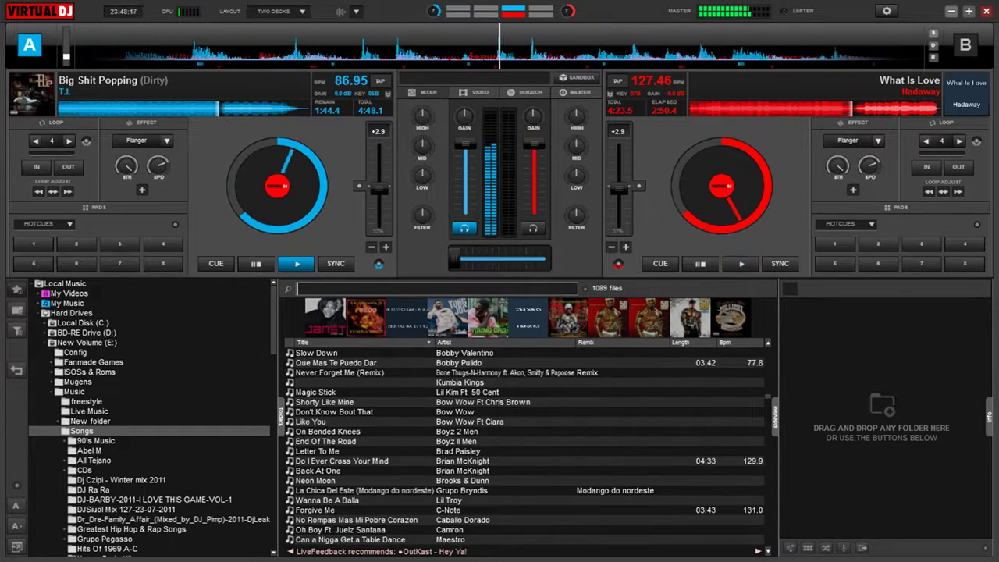
Step: Search the library for "8ball" and load 8Ball And MJG's "Throw Your Hands Up" onto deck B
scroll(523, 445, "down", 1)
scroll(523, 445, "up", 1)
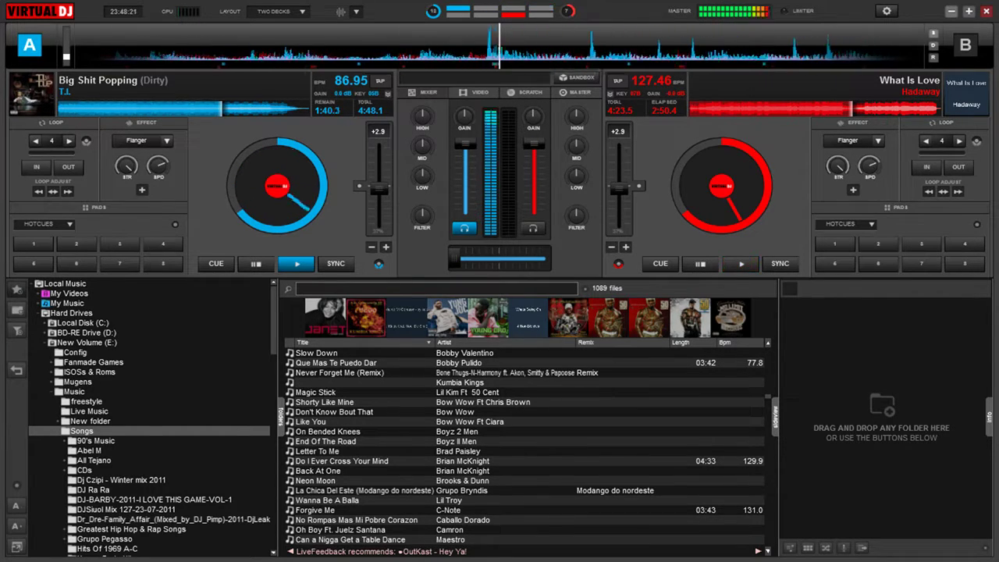
type("8ball")
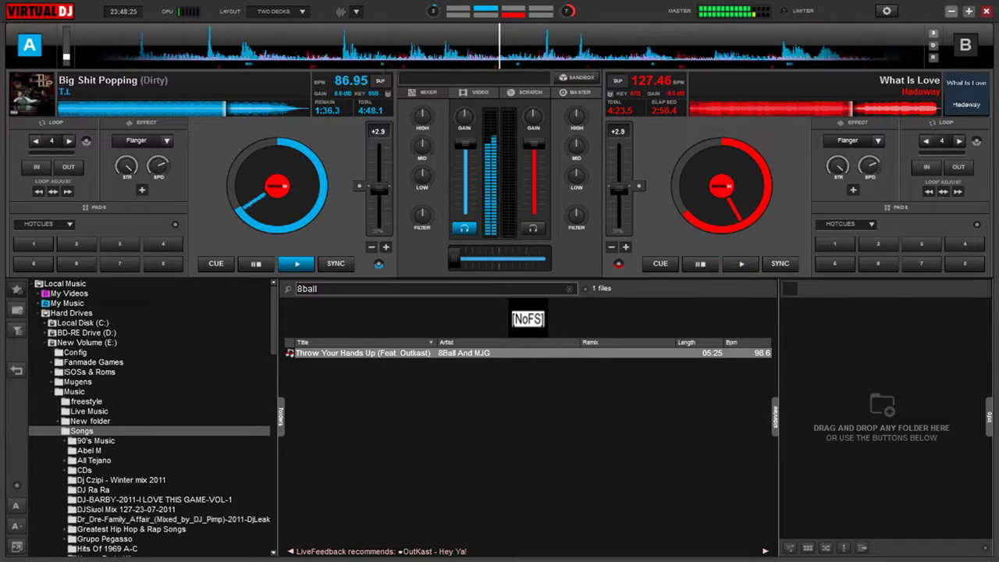
key("Return")
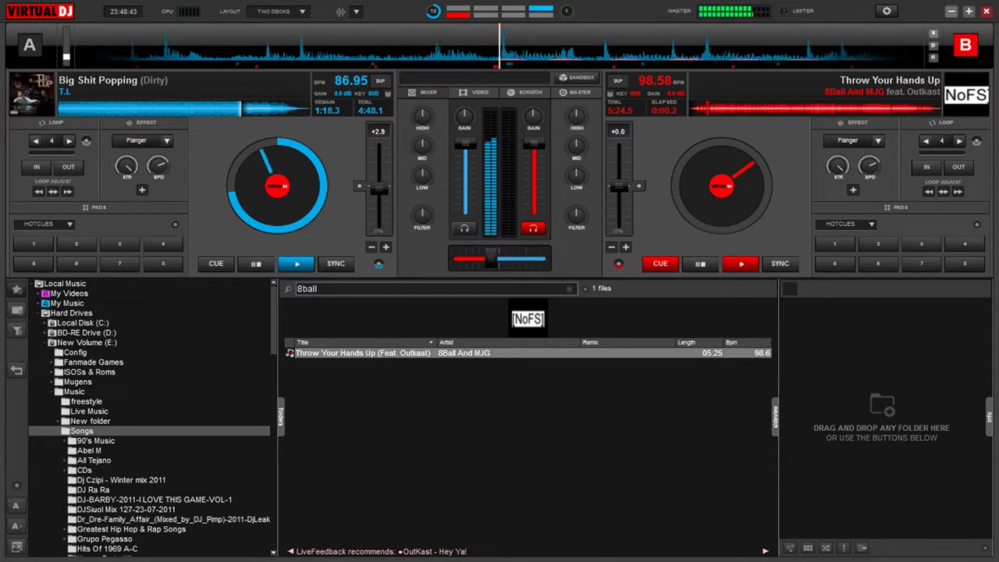
Step: Search for "eight", load Eightball & MJG's "You Don't Want Drama" onto deck B, and set its pitch to +3.6
left_click(307, 288)
type("eight")
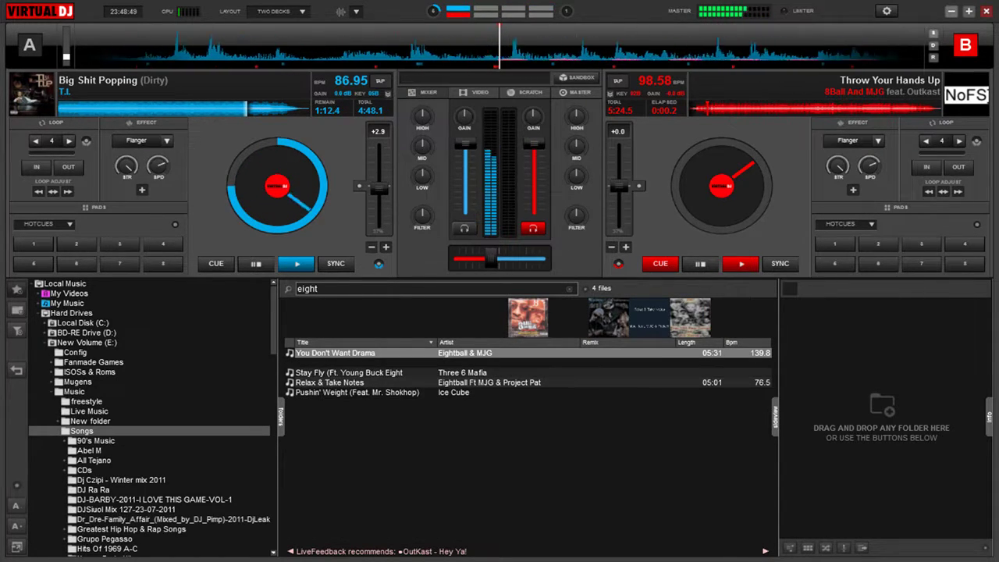
key("ctrl+Right")
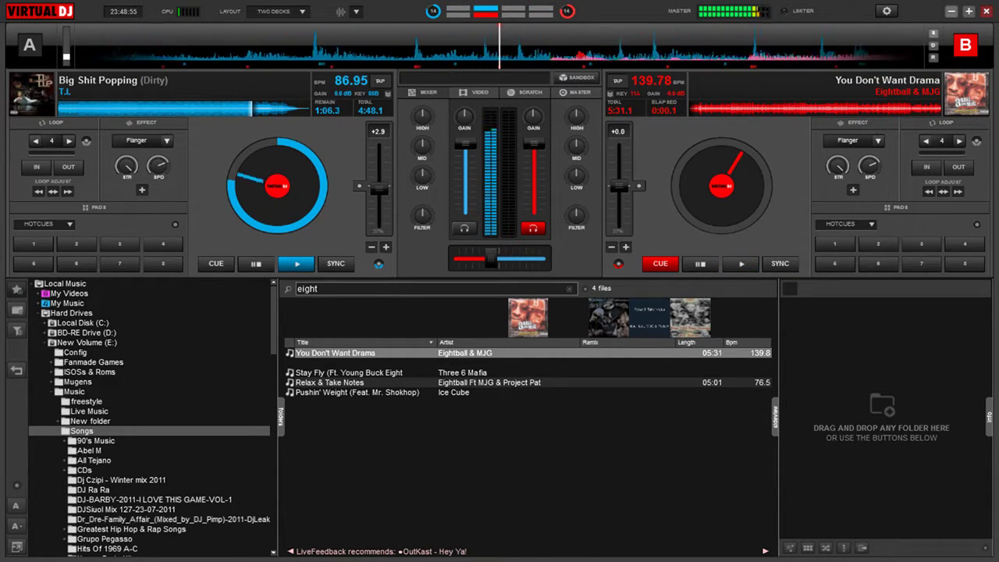
key("s")
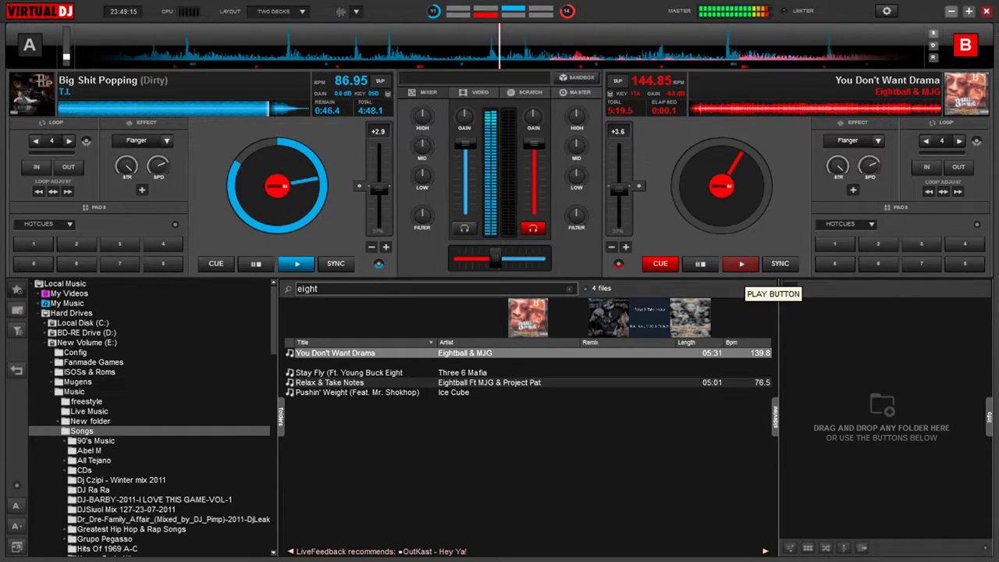
Step: Start "You Don't Want Drama" on deck B, fade completely over to it, and stop deck A back at its song's beginning
key("space")
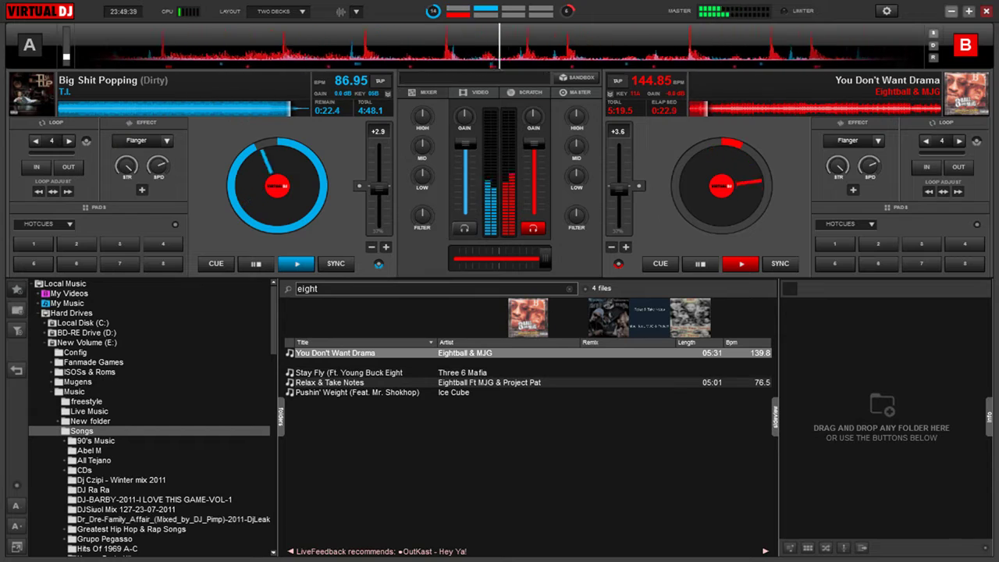
key("space")
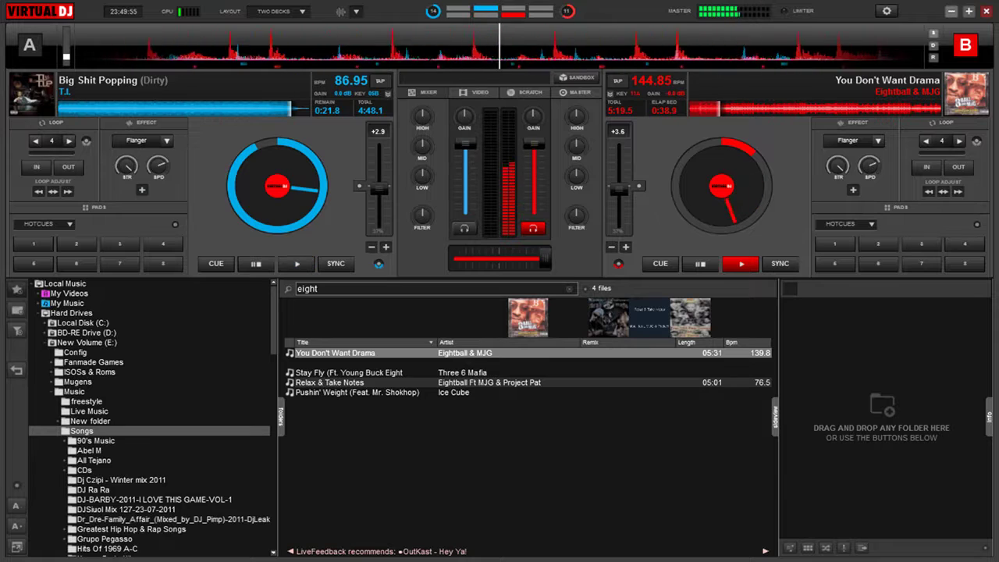
key("Home")
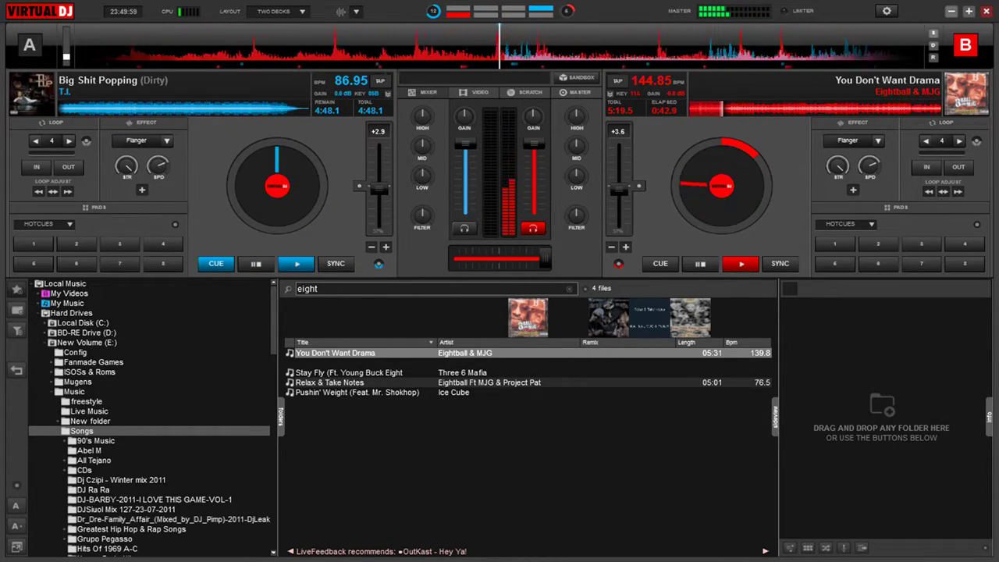
Step: Search the library for "8ball" and load "Throw Your Hands Up" onto deck A
key("ctrl+f")
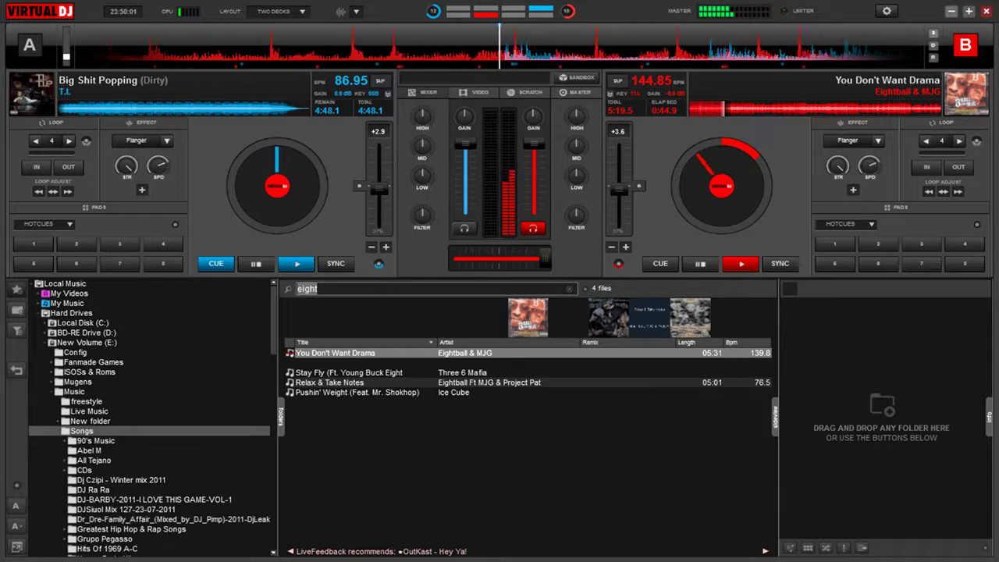
type("8b")
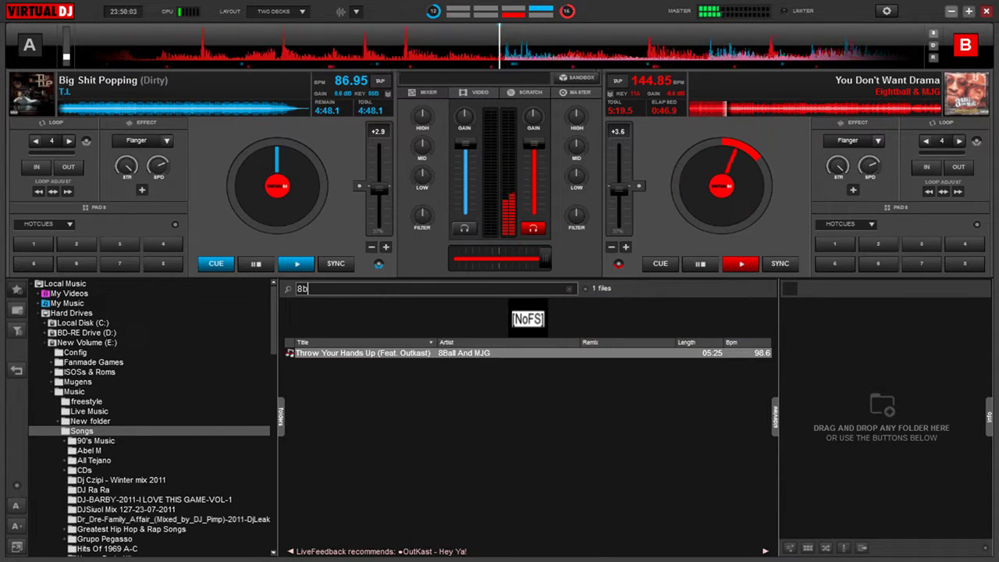
type("all")
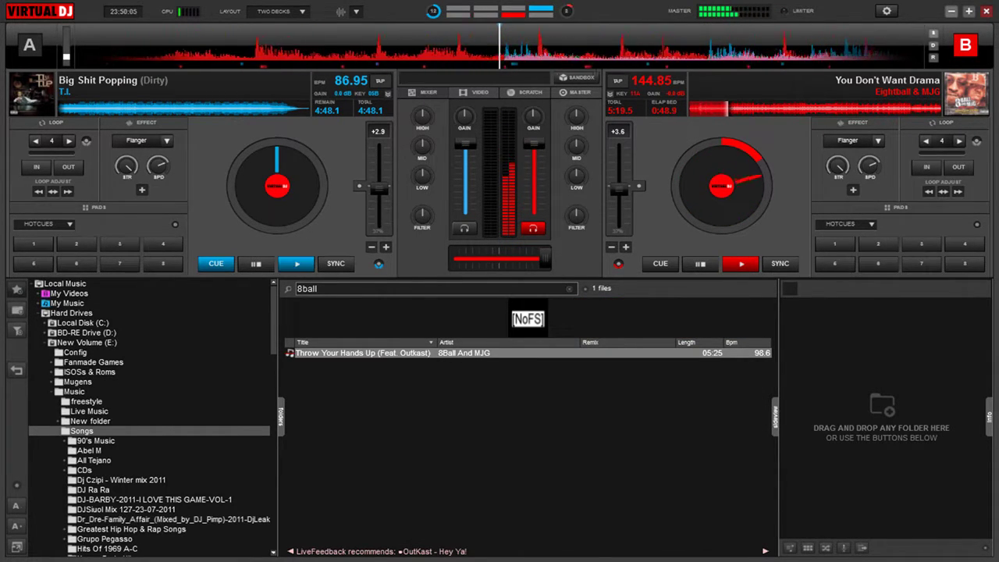
key("Return")
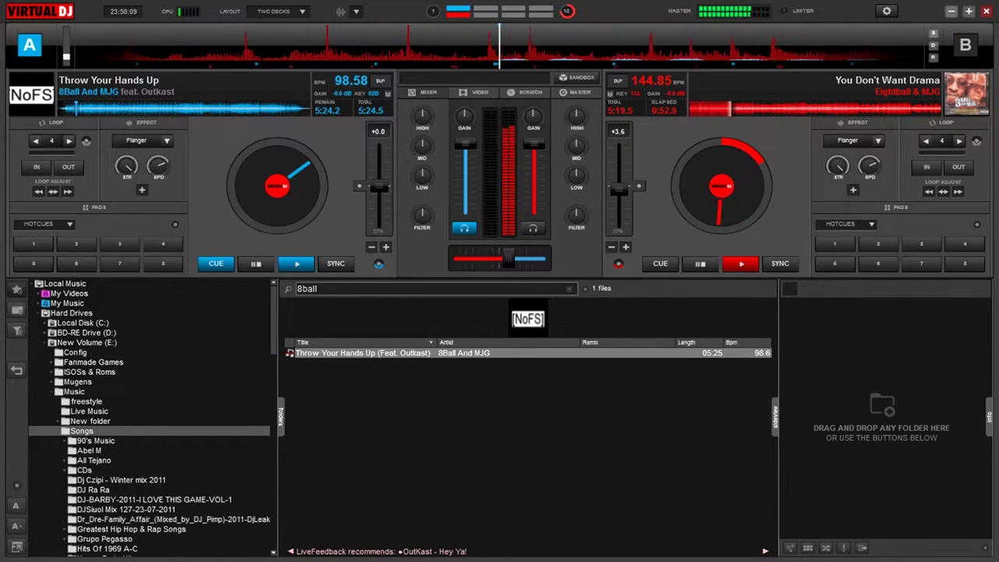
Step: Start "Throw Your Hands Up" on deck A at +0.7 pitch, fade completely over to it, and stop deck B at its start
key("space")
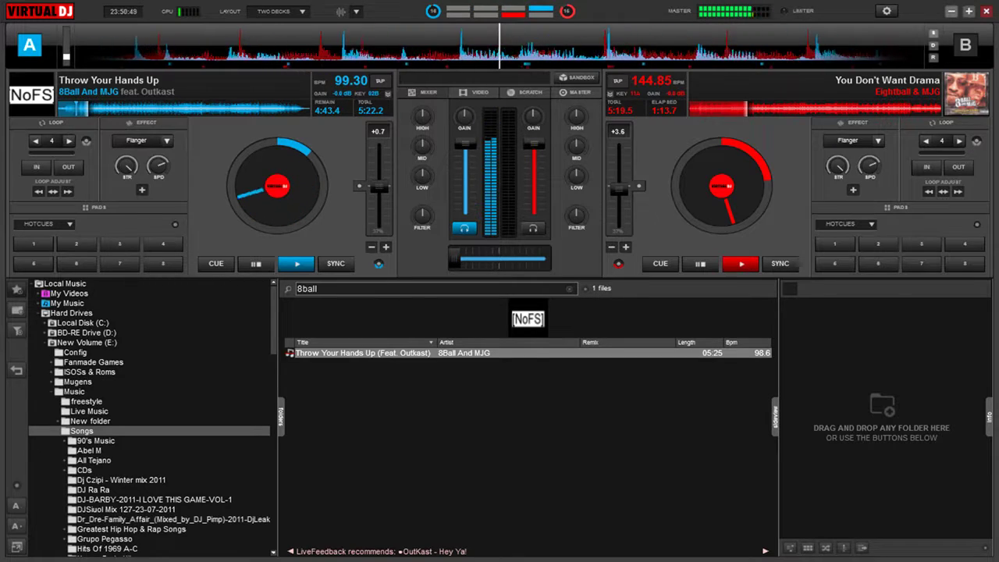
left_click(701, 263)
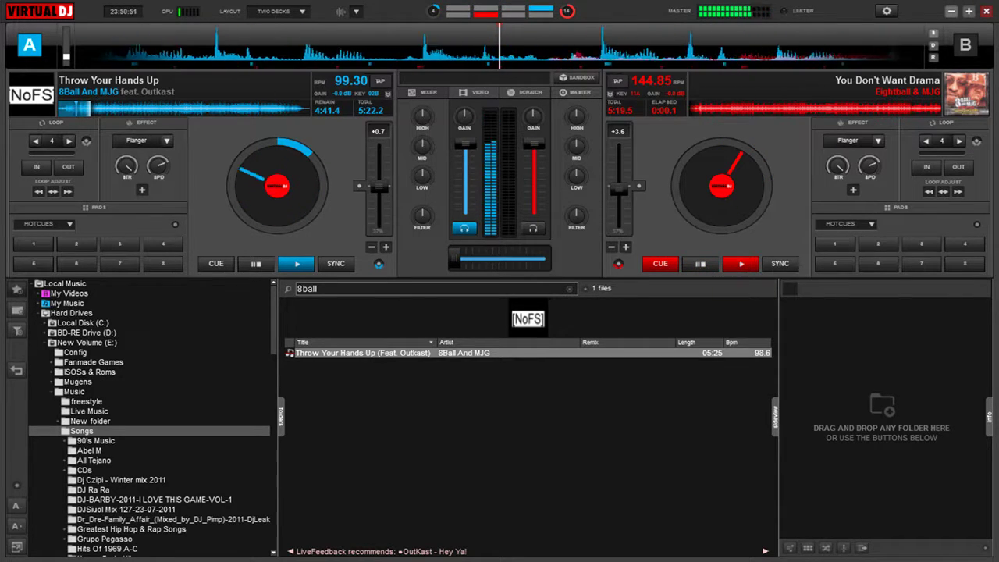